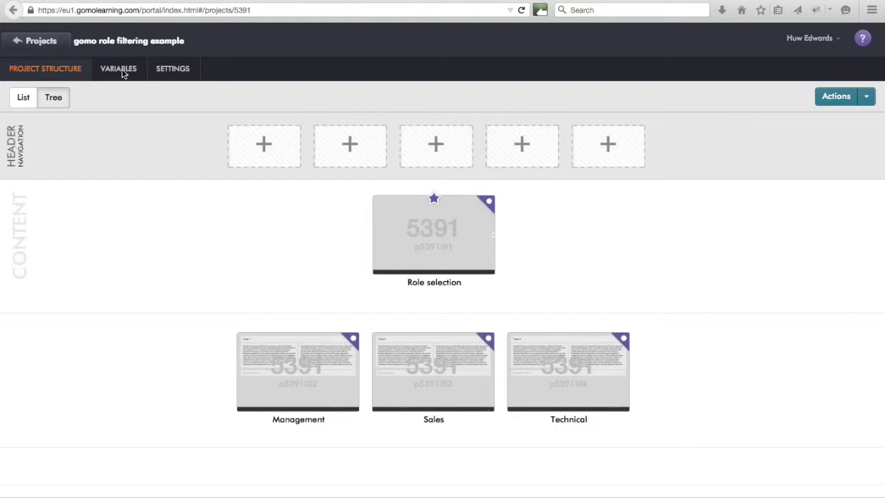
# Step: Create a project variable named "role" with no default value
pyautogui.click(122, 74)
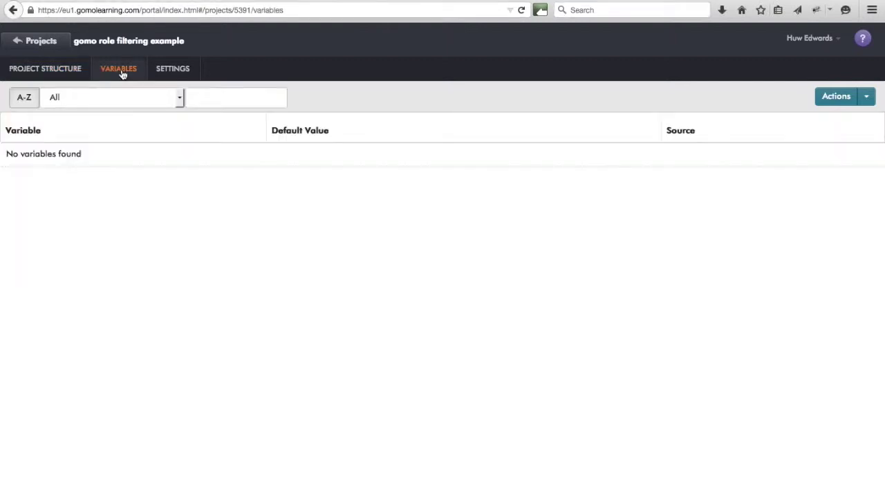
pyautogui.click(866, 97)
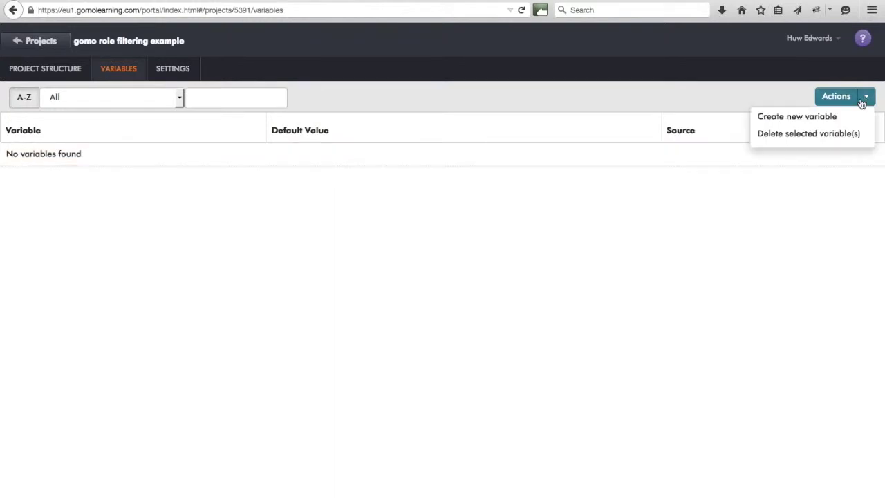
pyautogui.click(814, 118)
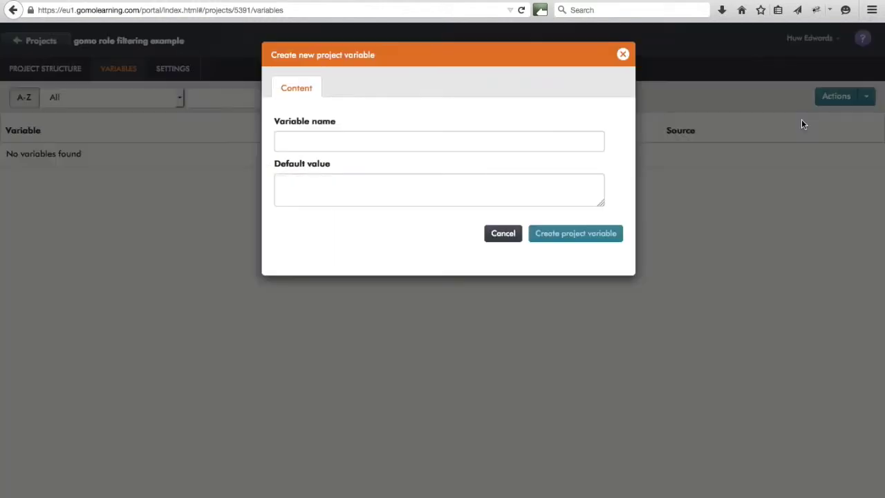
pyautogui.click(311, 141)
pyautogui.write('role')
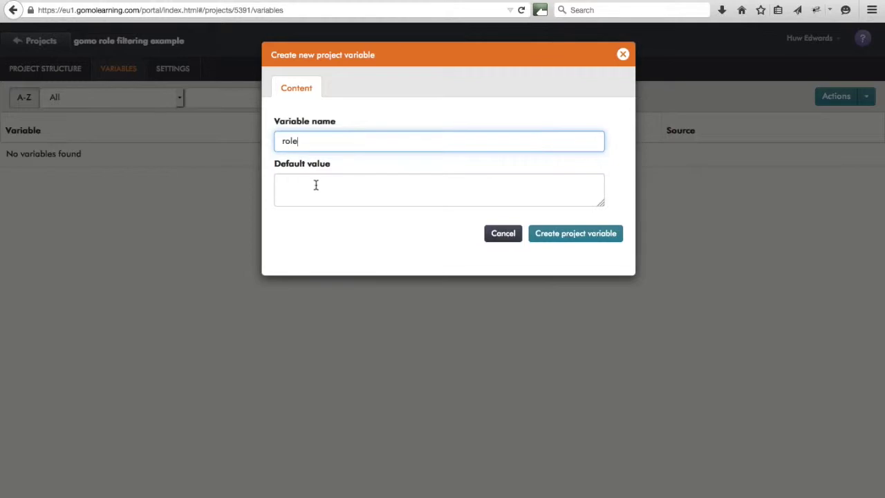
pyautogui.click(569, 235)
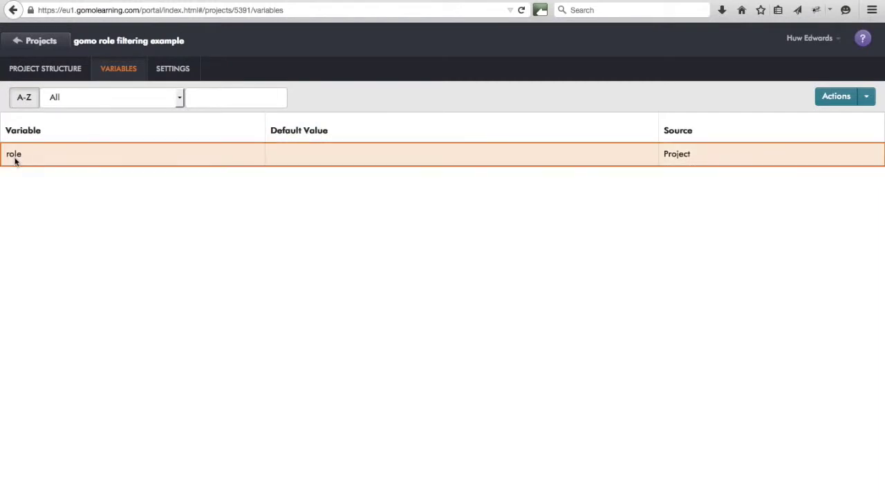
# Step: Open the first topic from the project structure and add a text asset to the empty block on its Select role screen
pyautogui.click(44, 71)
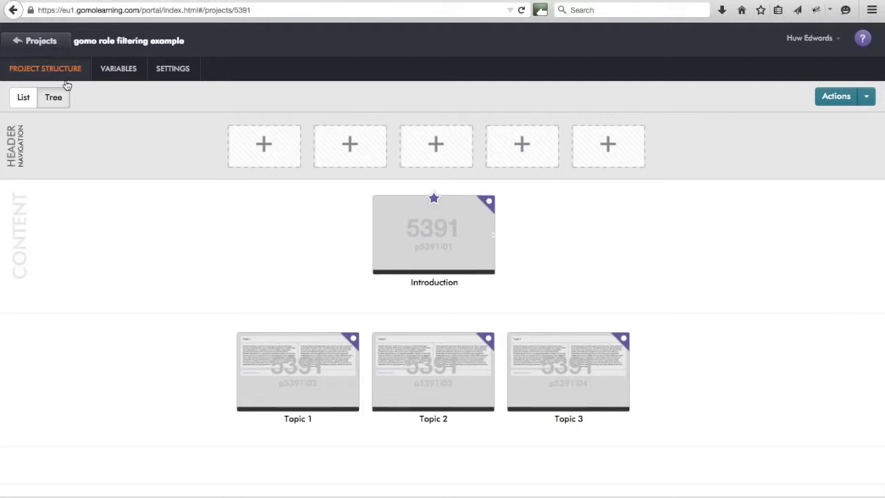
pyautogui.click(436, 247)
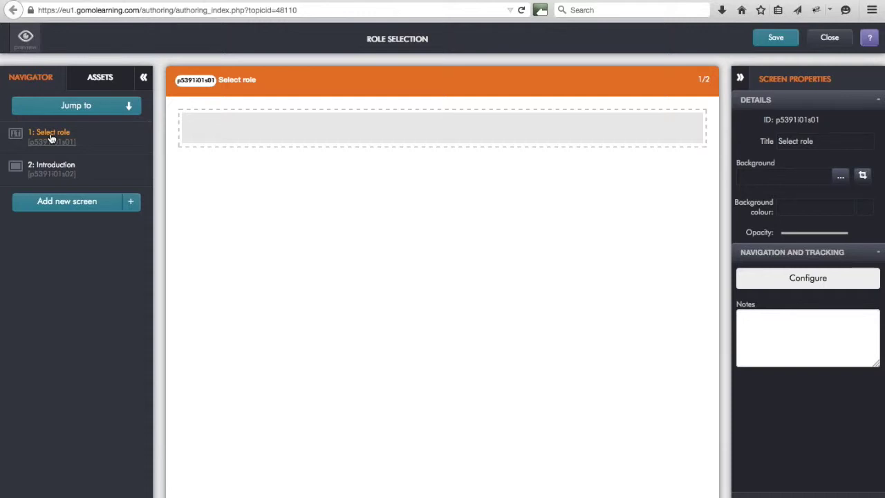
pyautogui.click(96, 80)
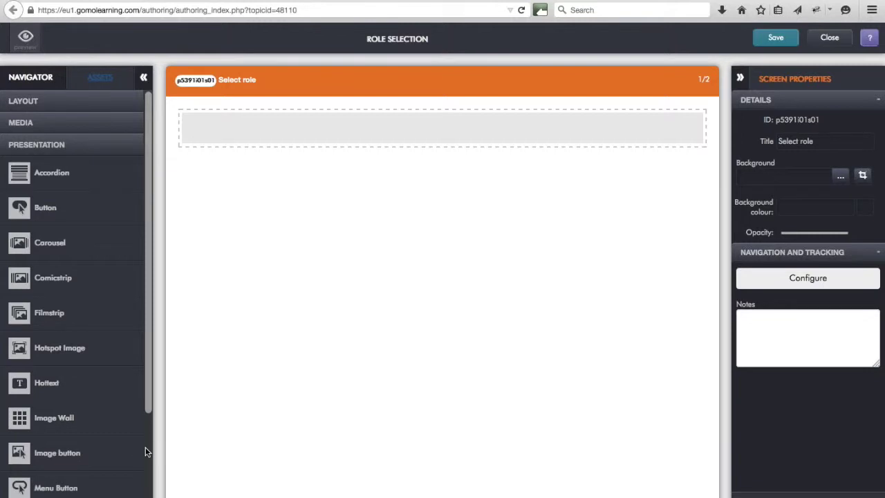
pyautogui.scroll(-3, 146, 448)
pyautogui.moveTo(62, 453); pyautogui.dragTo(279, 141)
pyautogui.doubleClick(427, 160)
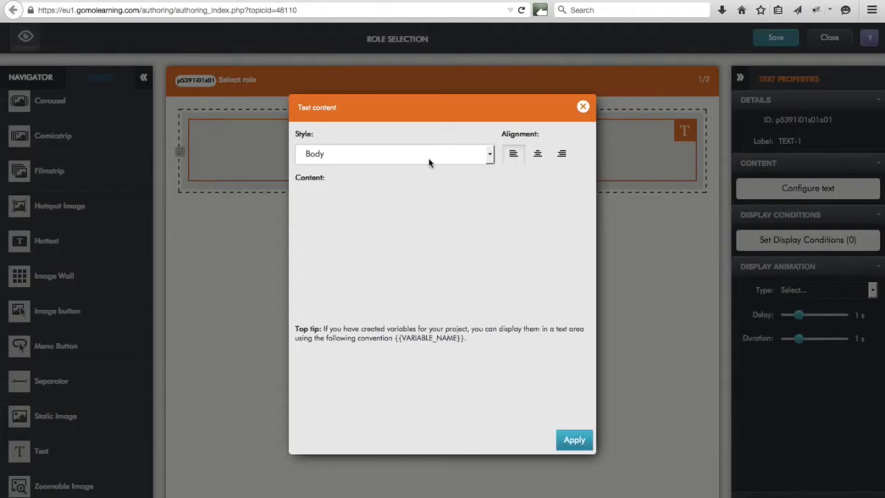
# Step: Fill the text asset with "Please select your job role" in the H2 (Sub heading) style and apply it
pyautogui.write('Pr')
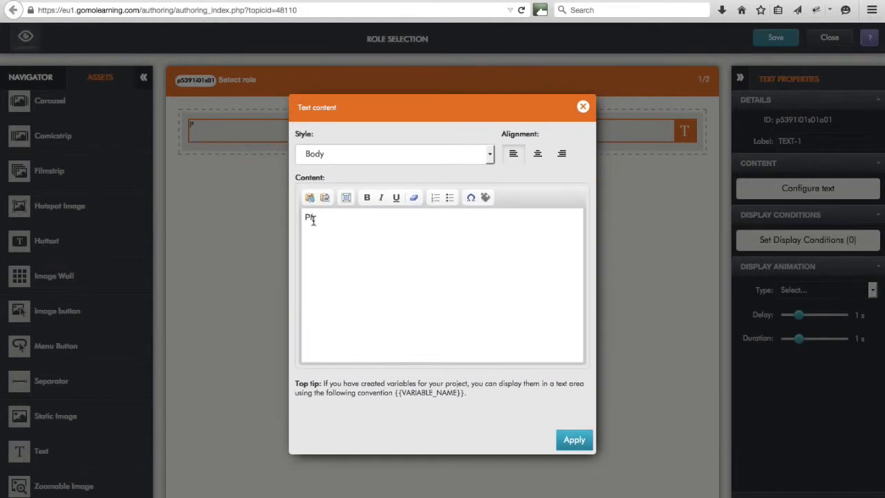
pyautogui.write('ease select your job role')
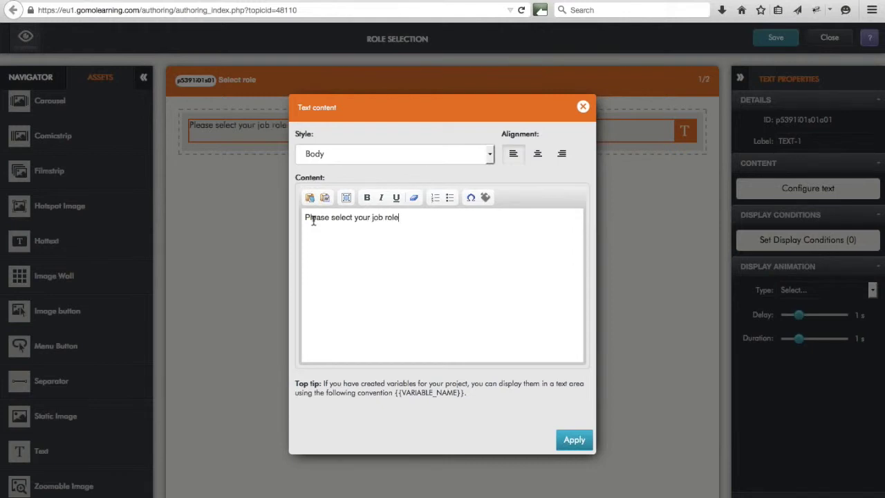
pyautogui.click(347, 153)
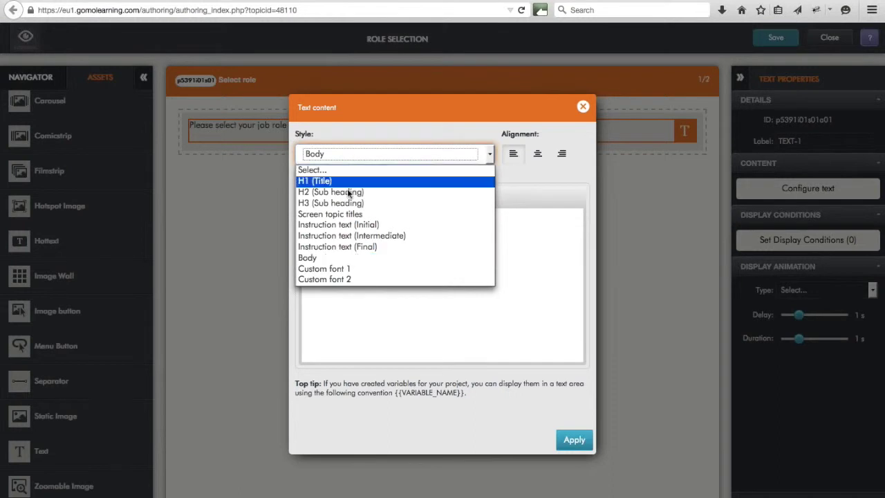
pyautogui.click(371, 191)
pyautogui.click(570, 439)
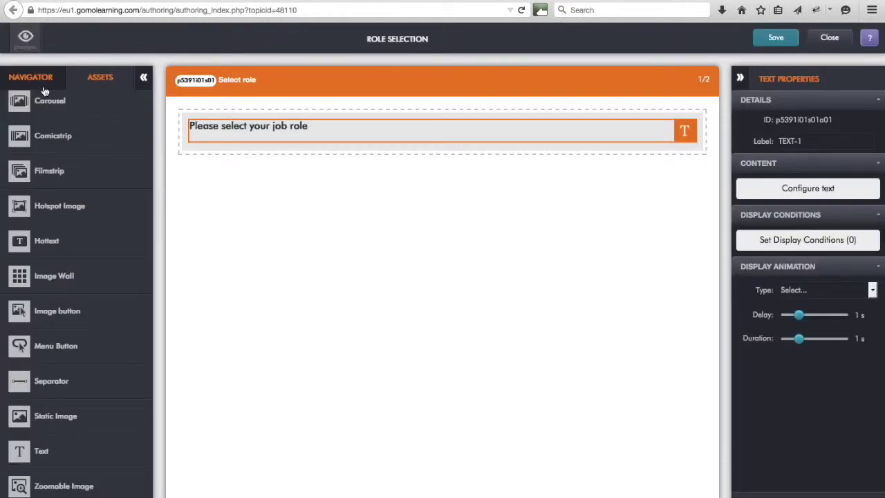
# Step: Add a two-column content block below the job role text
pyautogui.scroll(3, 119, 132)
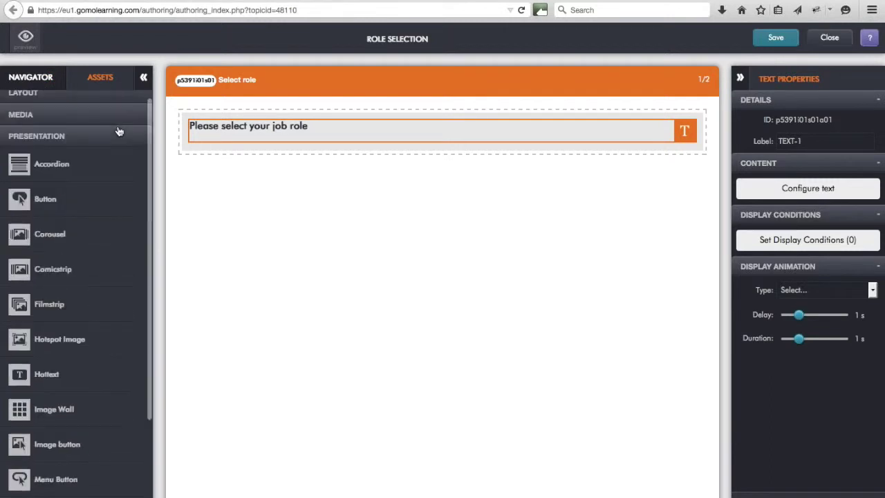
pyautogui.scroll(1, 119, 132)
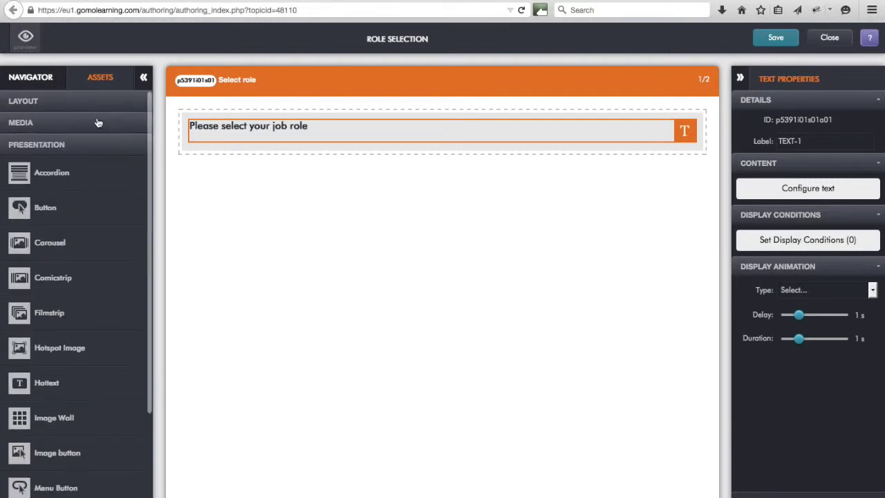
pyautogui.click(43, 104)
pyautogui.moveTo(41, 137); pyautogui.dragTo(301, 188)
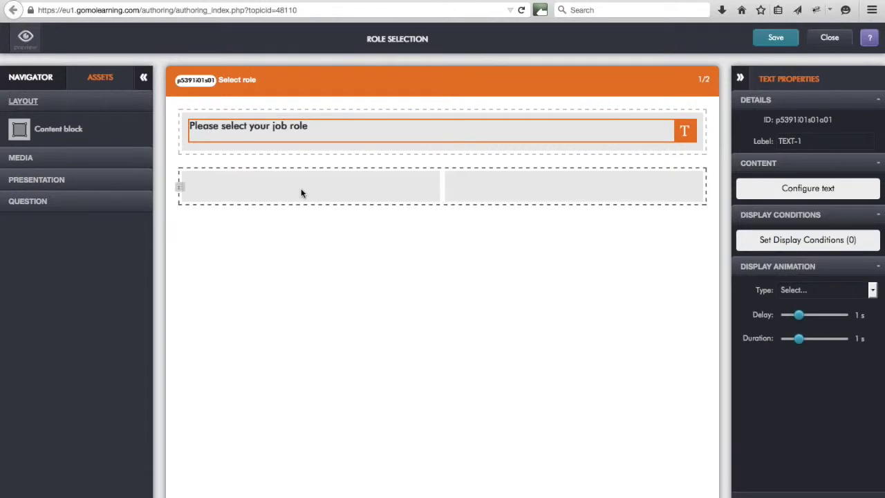
pyautogui.click(390, 191)
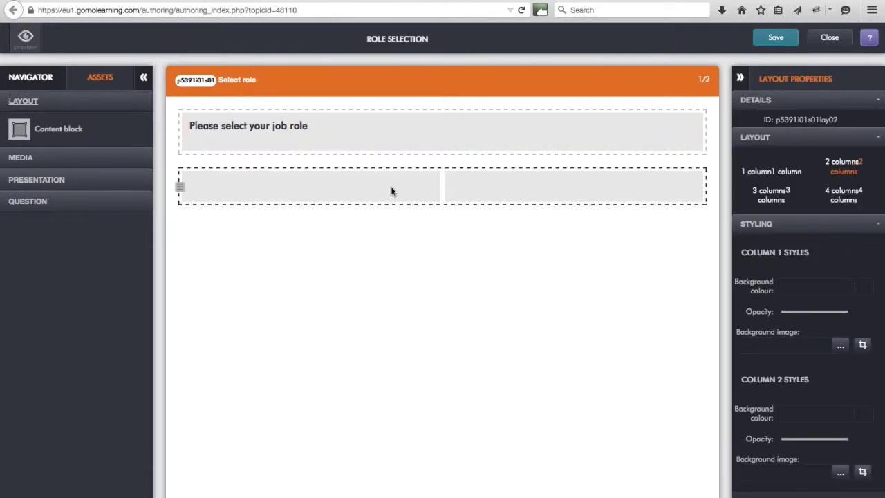
# Step: Stack three standard buttons in the first column of the new content block
pyautogui.click(92, 182)
pyautogui.moveTo(38, 210); pyautogui.dragTo(265, 195)
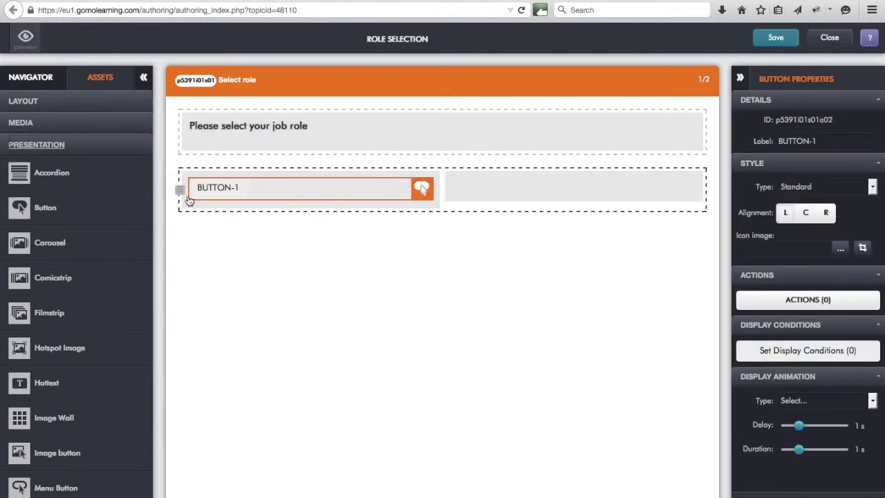
pyautogui.moveTo(50, 210); pyautogui.dragTo(239, 231)
pyautogui.moveTo(43, 210); pyautogui.dragTo(282, 257)
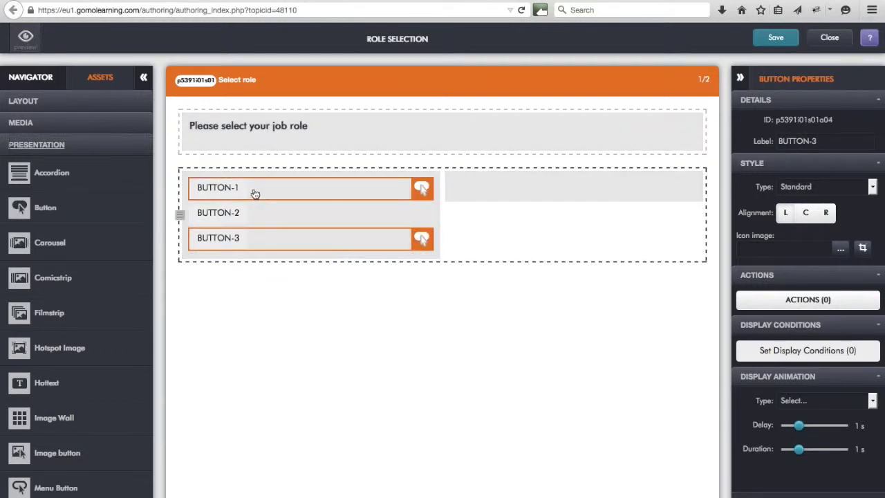
# Step: Label the first button "Management"
pyautogui.click(253, 191)
pyautogui.click(817, 141)
pyautogui.hotkey('ctrl', 'a')
pyautogui.write('Management')
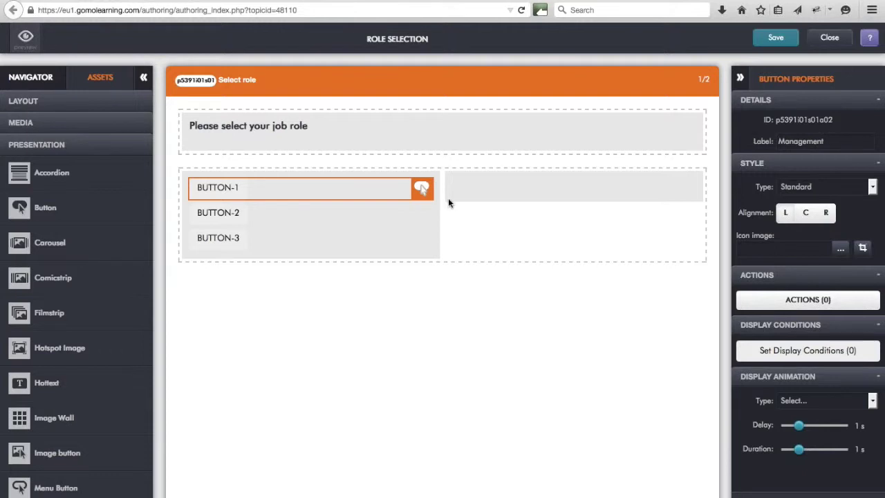
# Step: Label the second button "Sales"
pyautogui.click(325, 219)
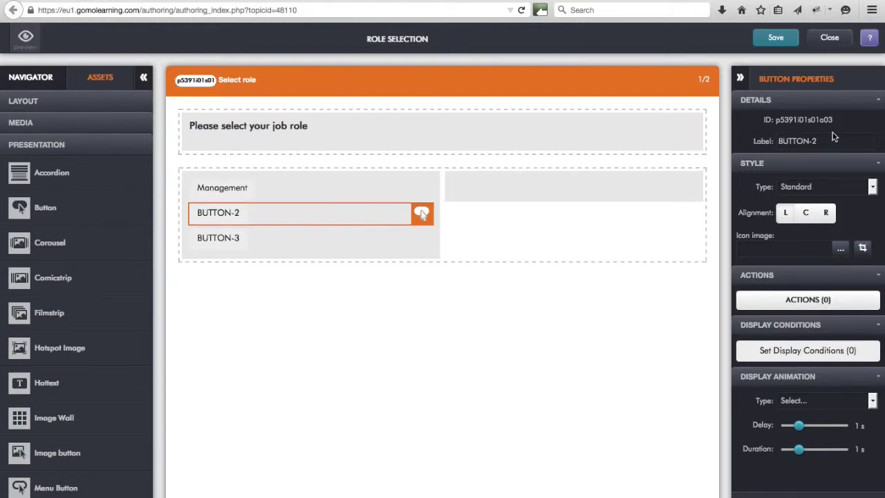
pyautogui.moveTo(817, 142); pyautogui.dragTo(769, 139)
pyautogui.write('Sales')
pyautogui.click(546, 328)
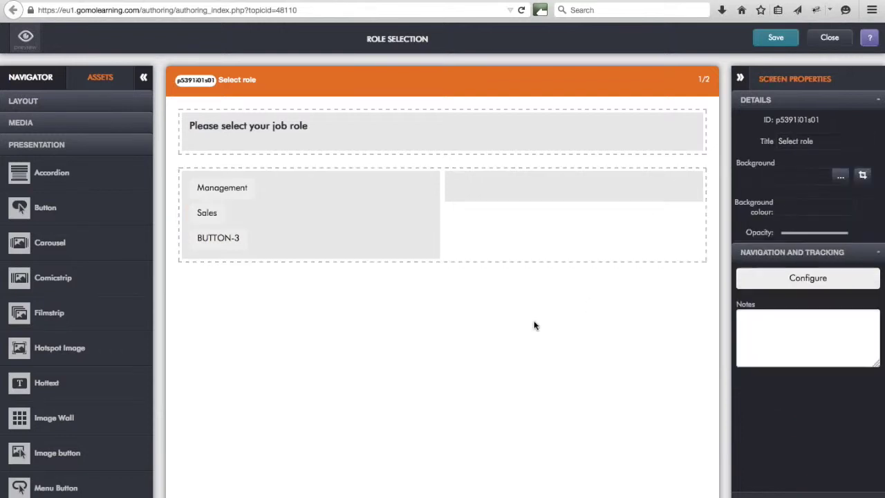
# Step: Label the third button "Technical"
pyautogui.click(277, 244)
pyautogui.moveTo(817, 142); pyautogui.dragTo(776, 142)
pyautogui.write('Techn')
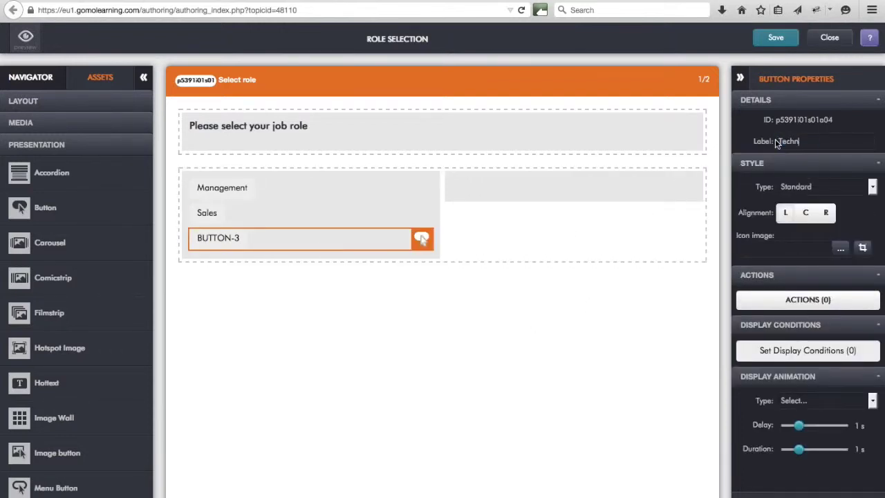
pyautogui.write('ical')
pyautogui.click(460, 333)
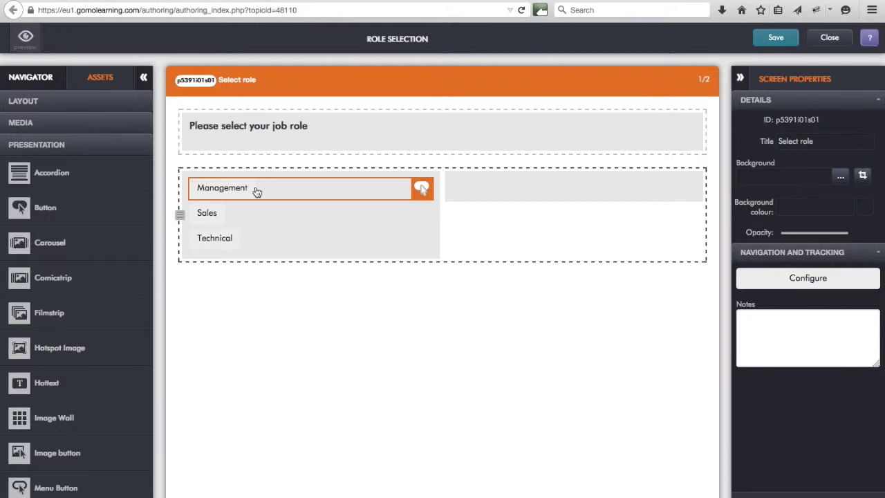
# Step: Give the Management button a Set variable action that sets role to "management"
pyautogui.click(257, 191)
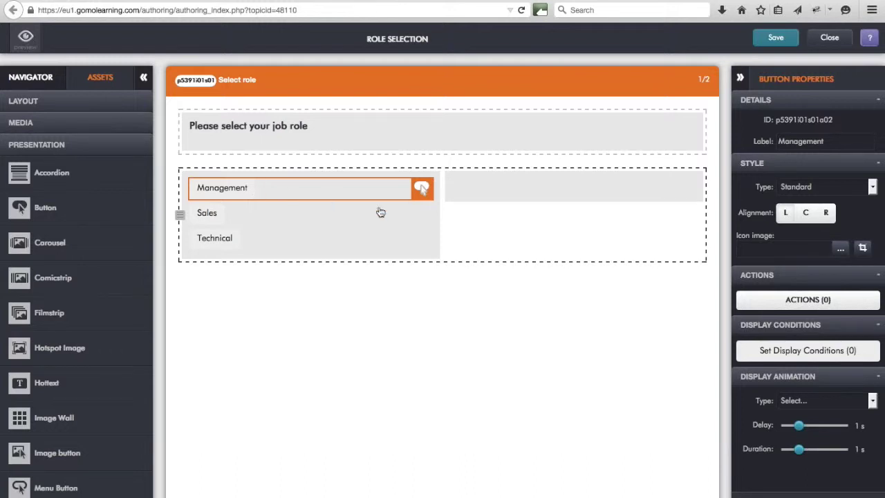
pyautogui.click(790, 304)
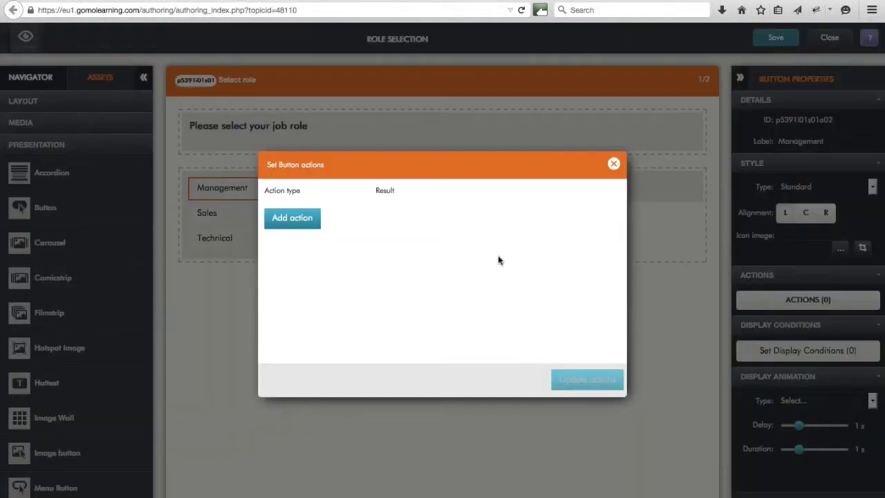
pyautogui.click(294, 220)
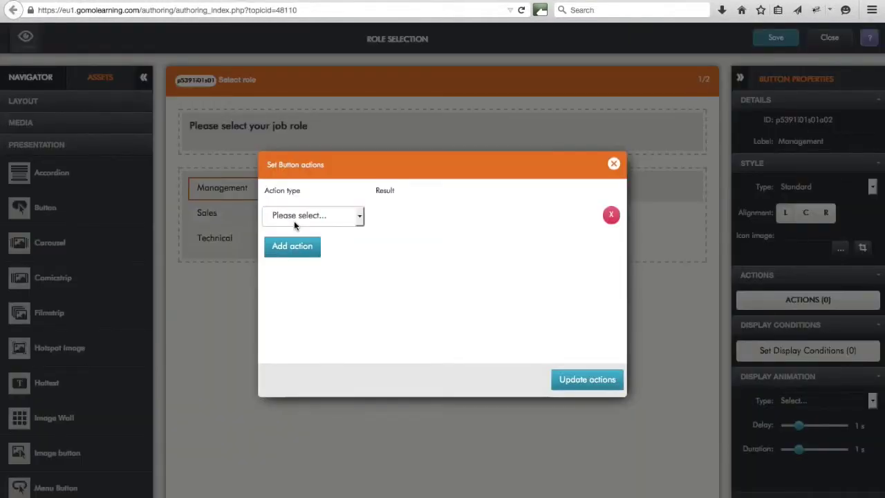
pyautogui.click(361, 218)
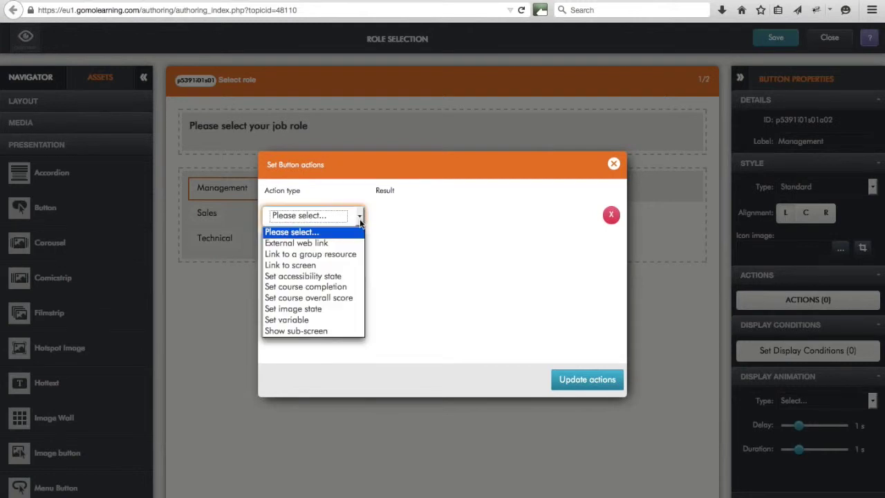
pyautogui.click(310, 320)
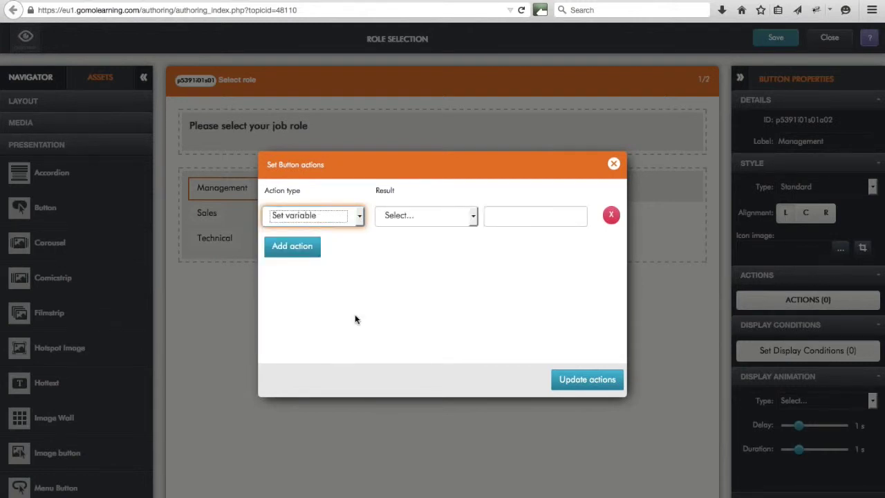
pyautogui.click(420, 216)
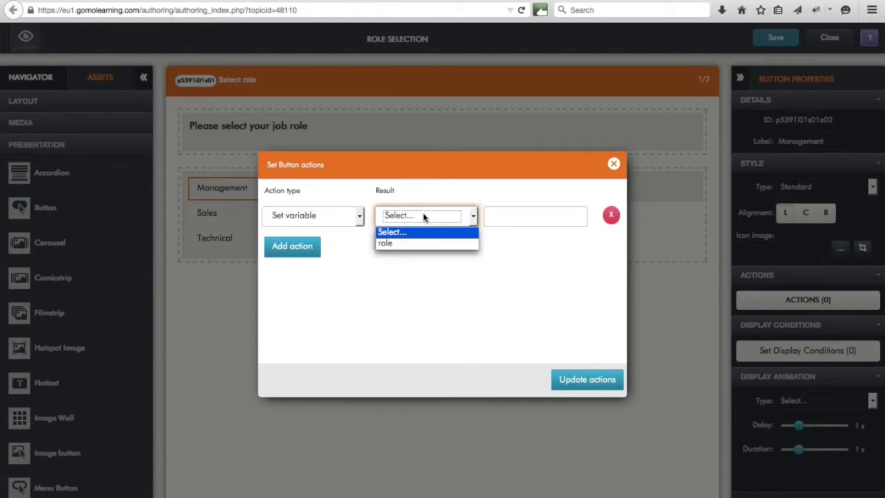
pyautogui.click(404, 245)
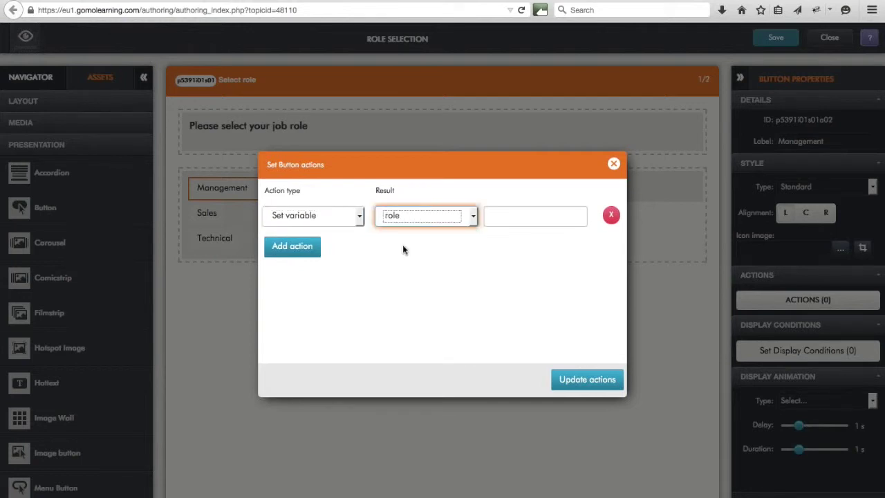
pyautogui.click(503, 219)
pyautogui.write('management')
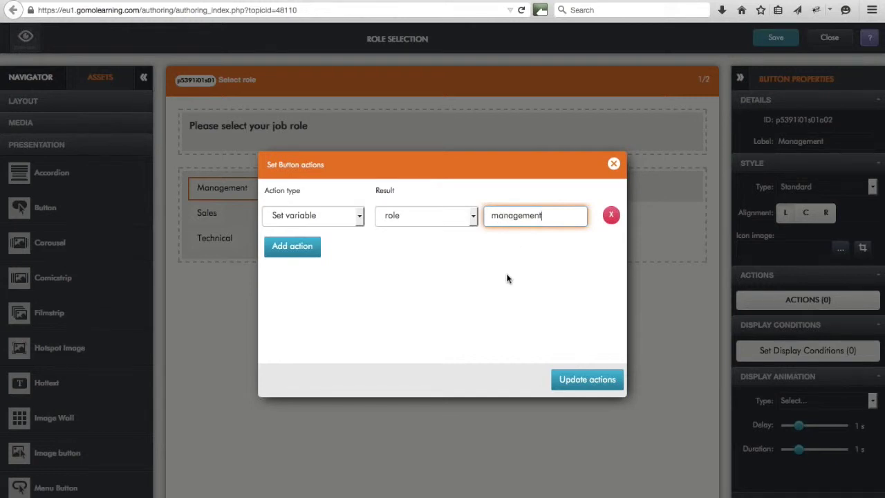
# Step: Add a Link to screen action to the Management button that leads to the Introduction screen, and update its actions
pyautogui.click(301, 250)
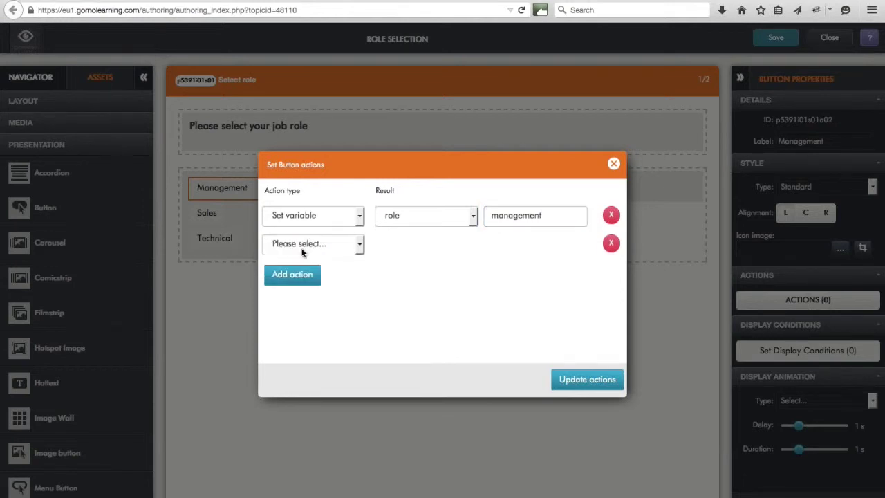
pyautogui.click(359, 246)
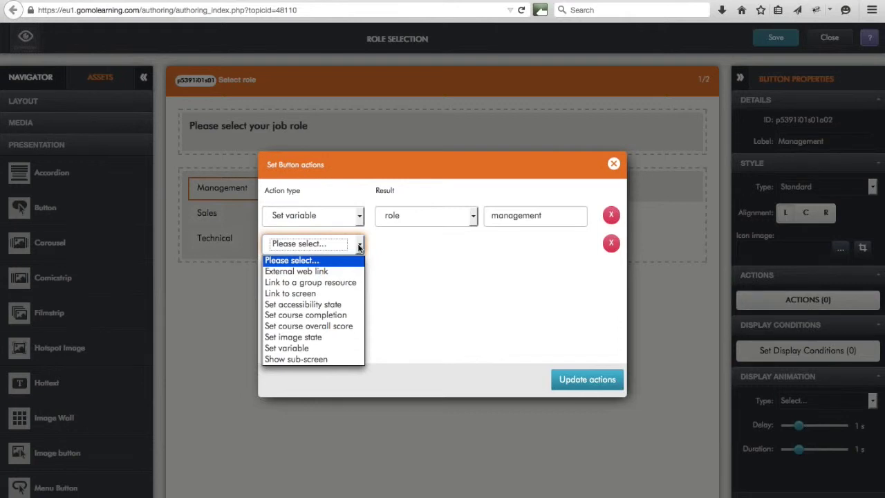
pyautogui.click(314, 293)
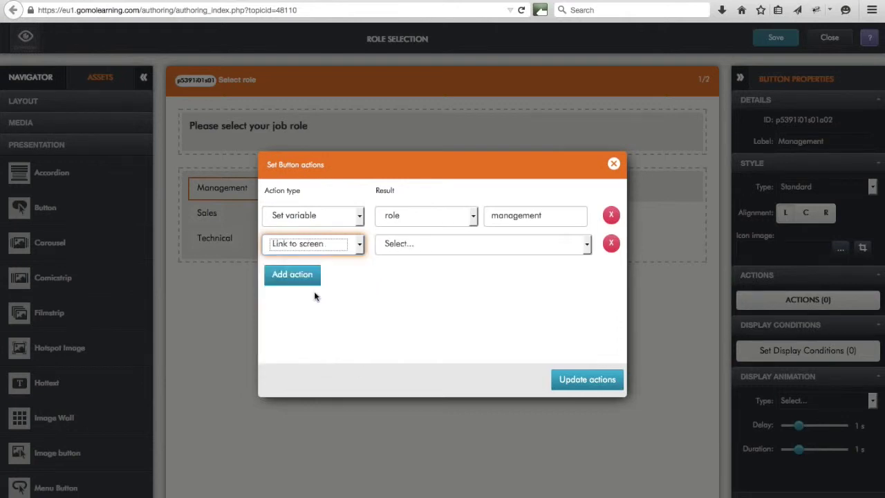
pyautogui.click(420, 245)
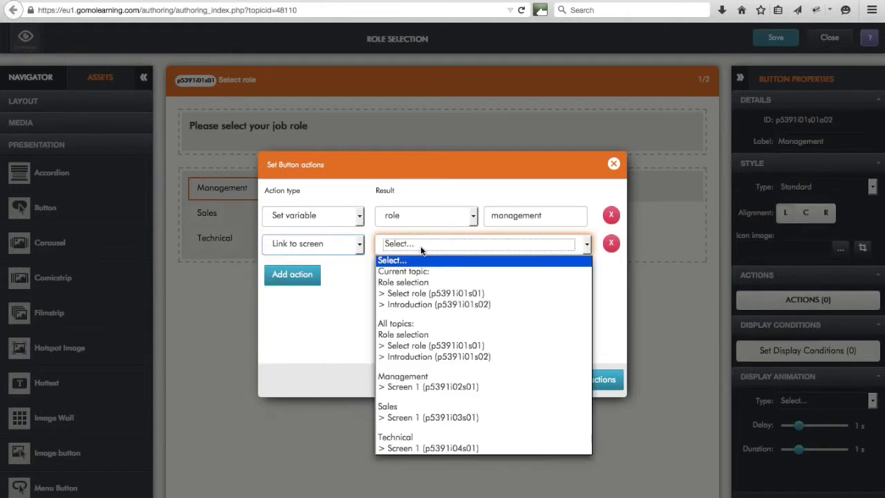
pyautogui.click(432, 304)
pyautogui.click(593, 383)
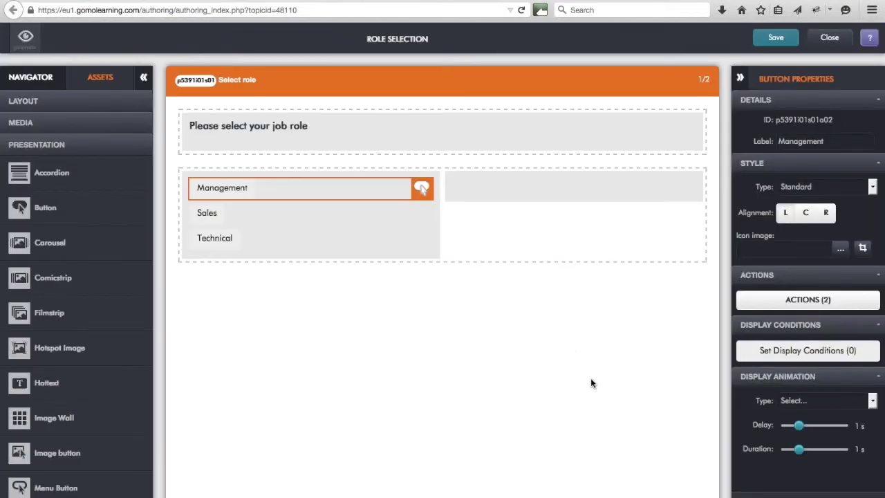
# Step: Give the Sales button a Set variable action that sets role to "sales"
pyautogui.click(276, 221)
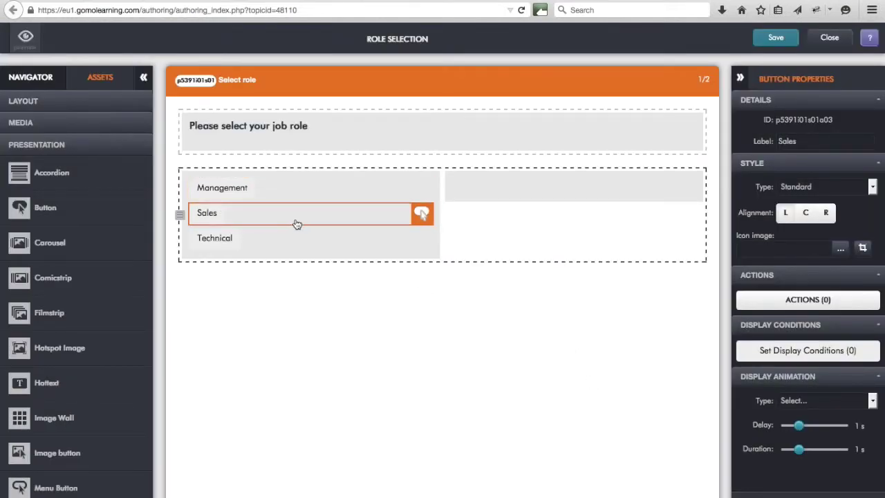
pyautogui.click(772, 302)
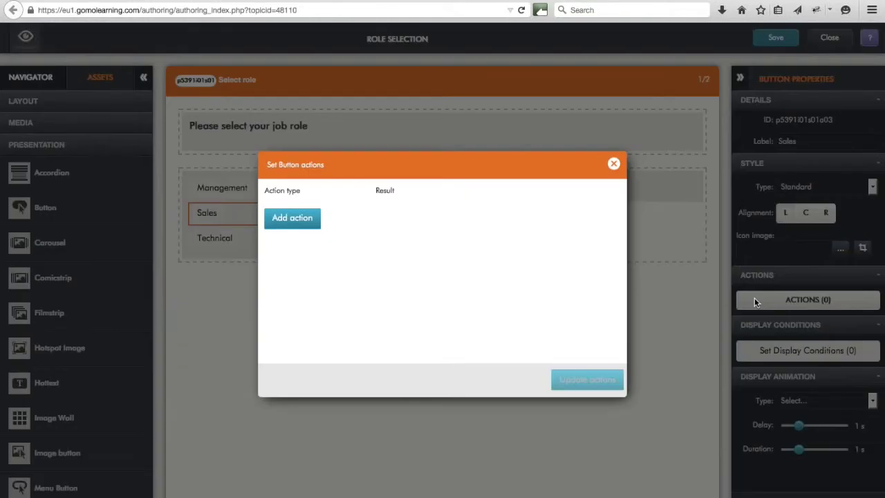
pyautogui.click(290, 216)
pyautogui.click(309, 216)
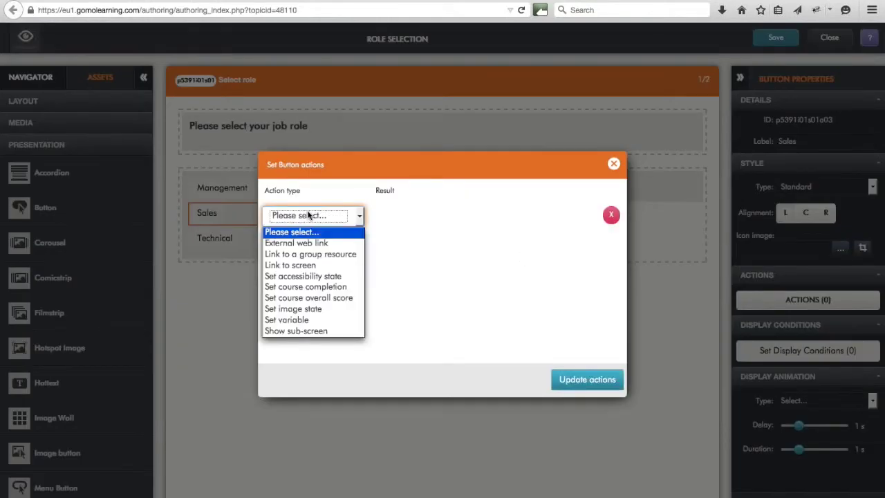
pyautogui.click(321, 319)
pyautogui.click(420, 216)
pyautogui.click(427, 242)
pyautogui.click(506, 217)
pyautogui.write('sales')
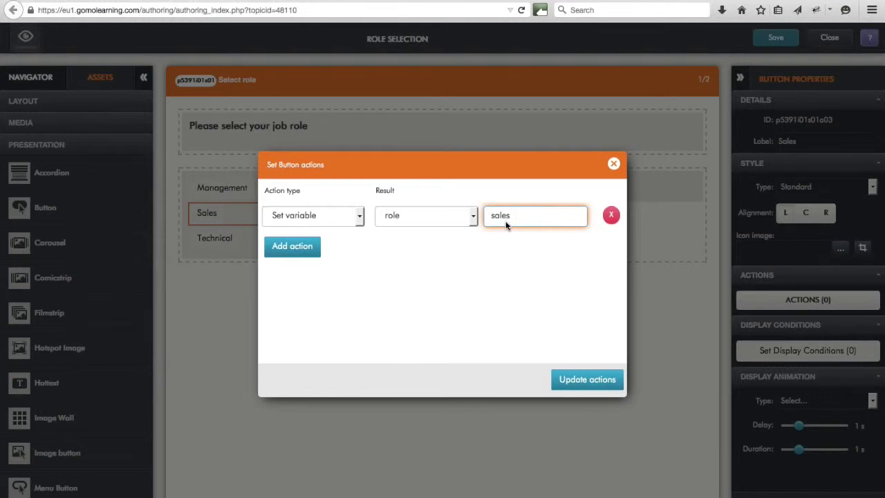
# Step: Add a Link to screen action to the Sales button that leads to the Introduction screen, and update its actions
pyautogui.click(302, 249)
pyautogui.click(307, 245)
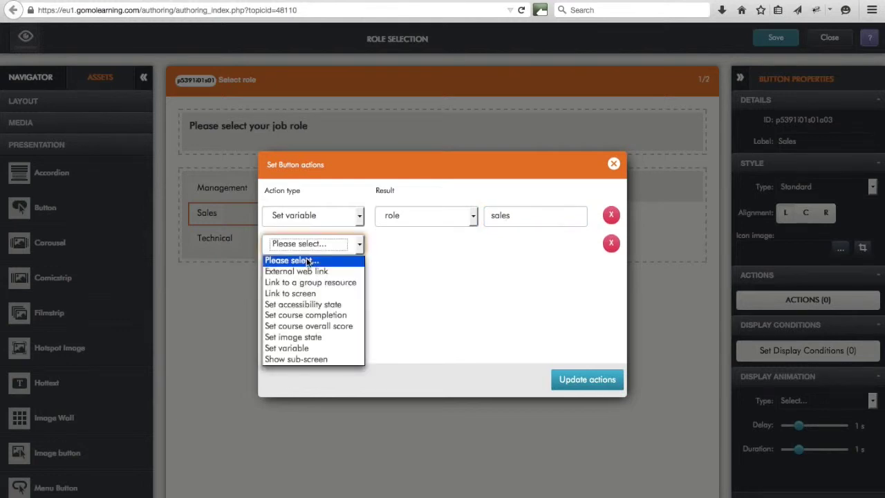
pyautogui.click(304, 293)
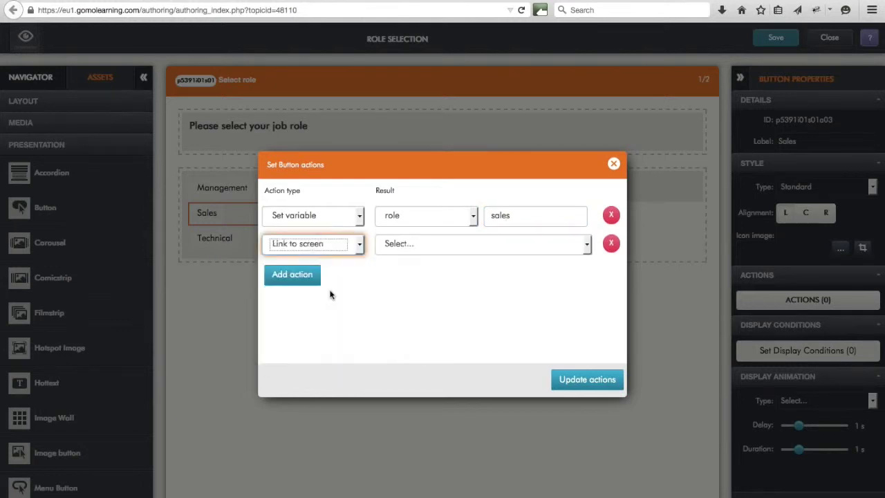
pyautogui.click(425, 244)
pyautogui.click(442, 304)
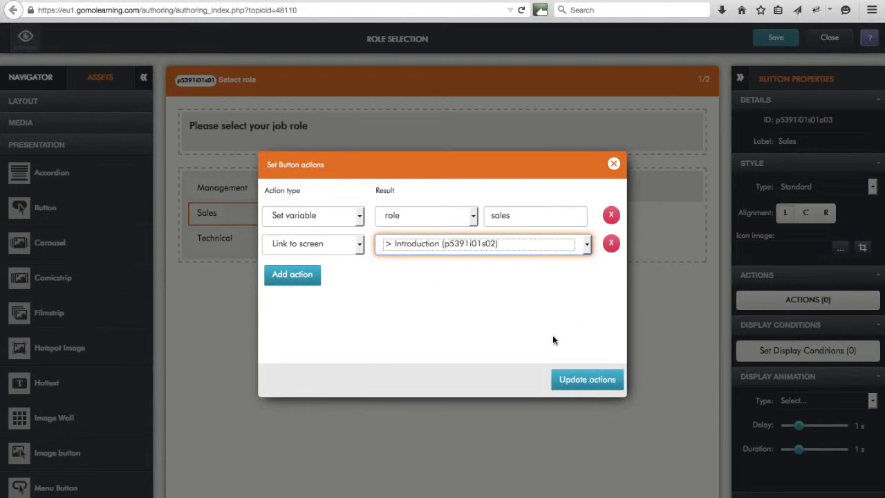
pyautogui.click(596, 381)
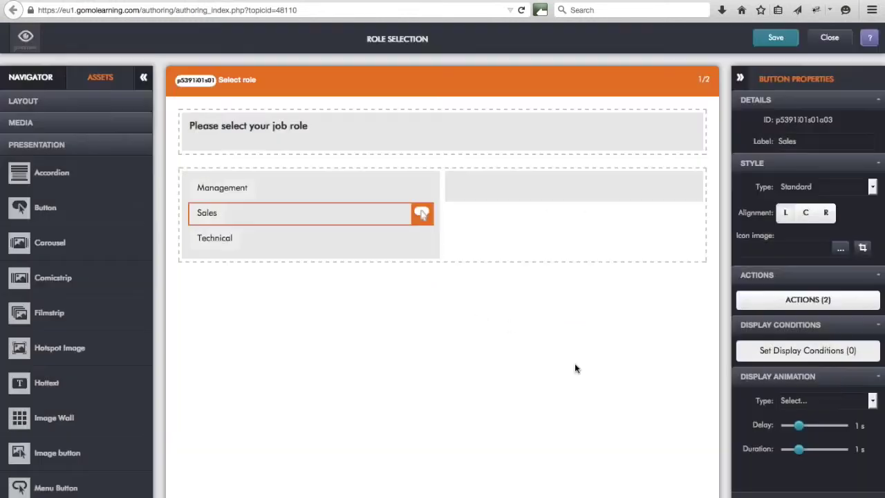
# Step: Give the Technical button a Set variable action that sets role to "technical"
pyautogui.click(287, 247)
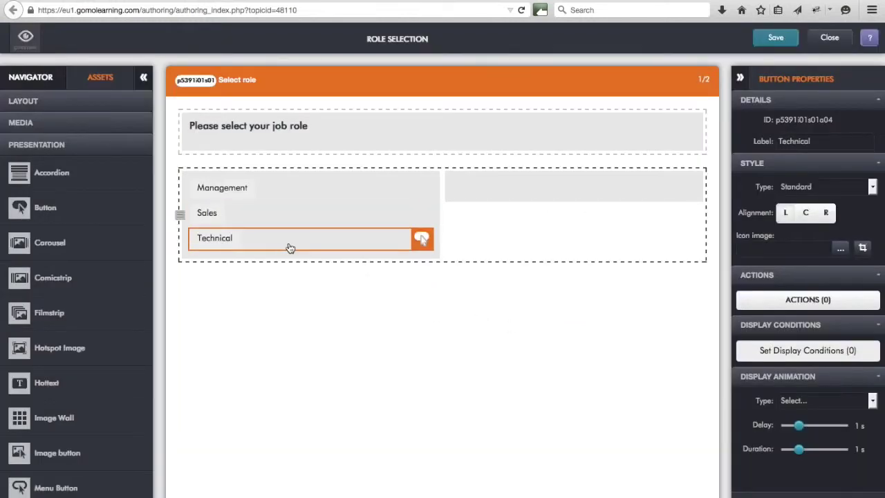
pyautogui.click(779, 299)
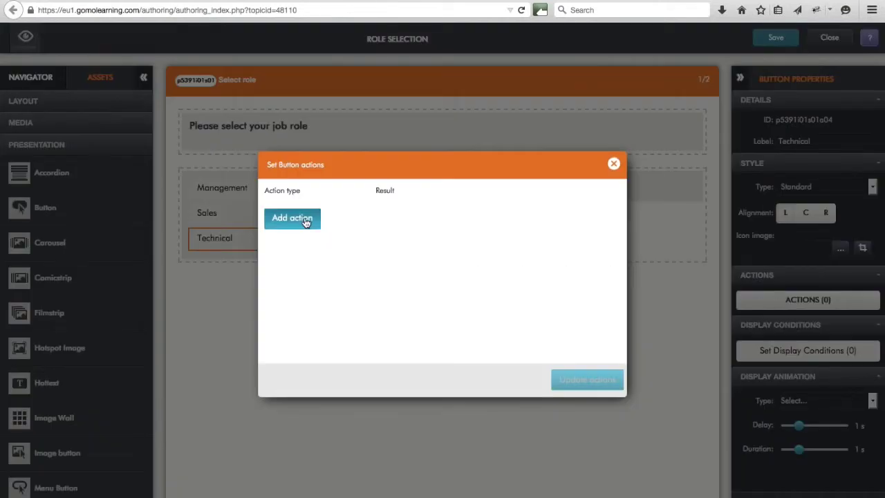
pyautogui.click(305, 219)
pyautogui.click(322, 217)
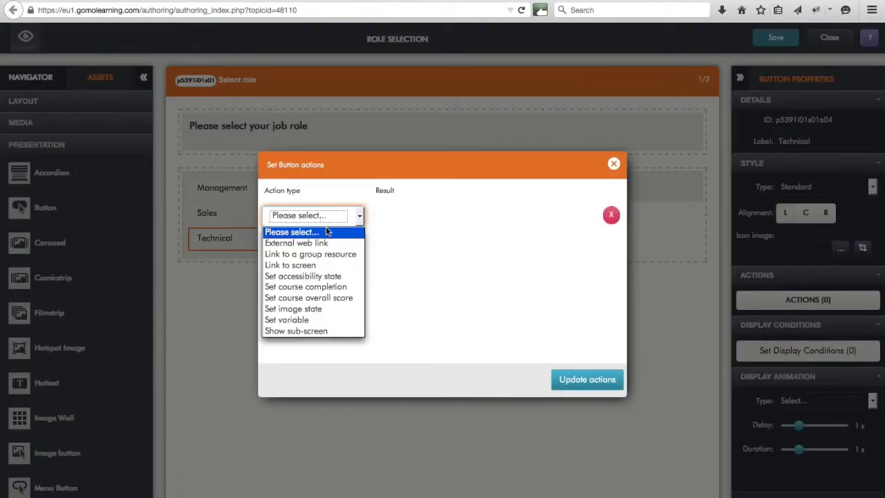
pyautogui.click(311, 320)
pyautogui.click(419, 214)
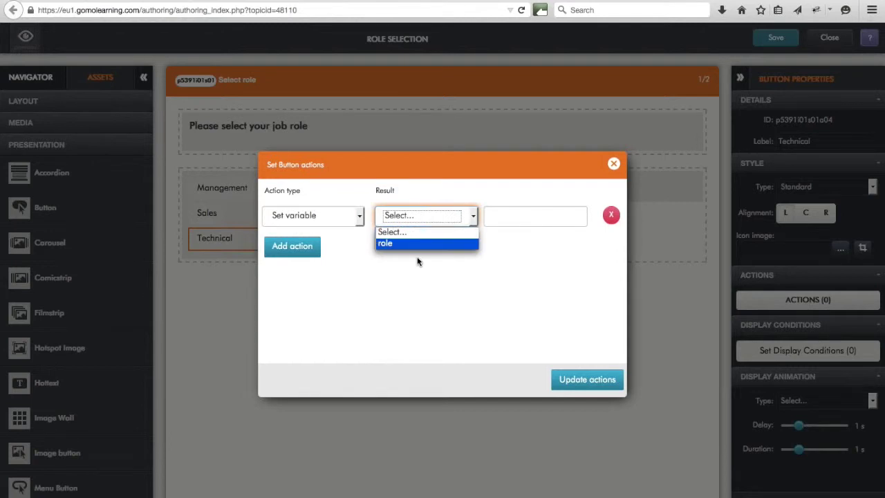
pyautogui.click(425, 247)
pyautogui.click(507, 215)
pyautogui.write('te')
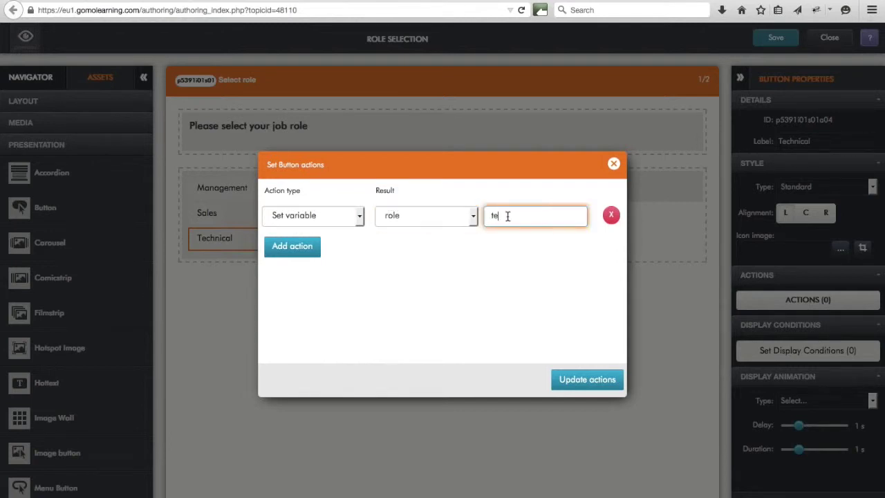
pyautogui.write('chnical')
# Step: Link the Technical button to the Introduction screen with a second action, update its actions and save the topic
pyautogui.click(291, 246)
pyautogui.click(310, 244)
pyautogui.click(320, 294)
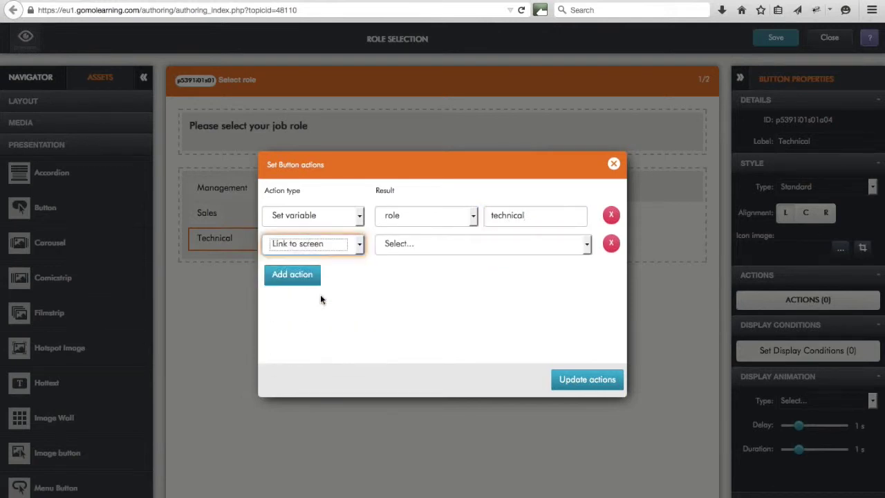
pyautogui.click(409, 246)
pyautogui.click(438, 304)
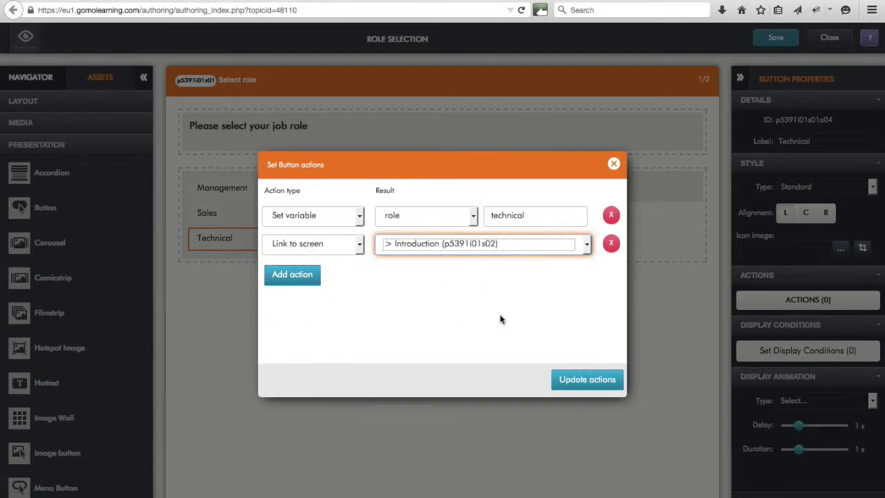
pyautogui.click(581, 380)
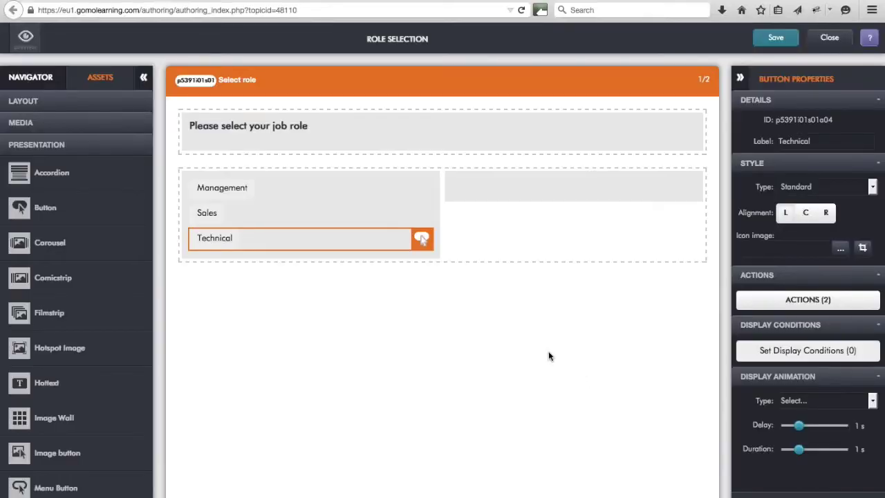
pyautogui.click(766, 42)
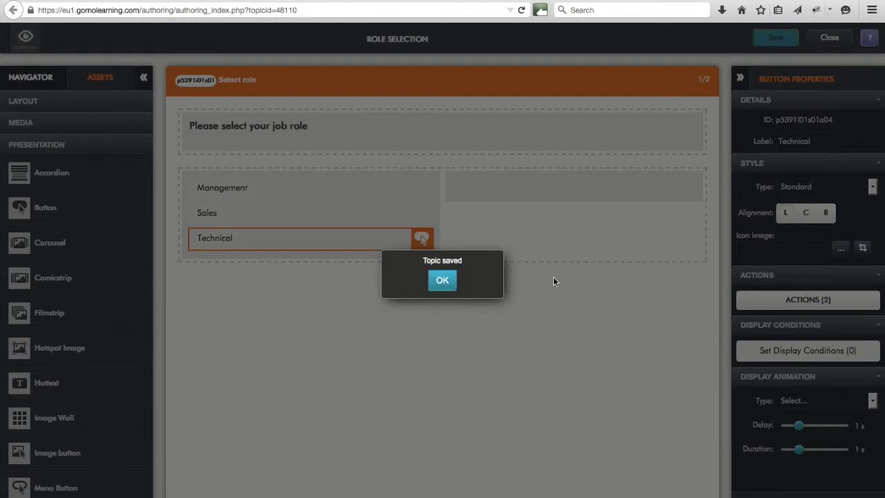
pyautogui.click(442, 280)
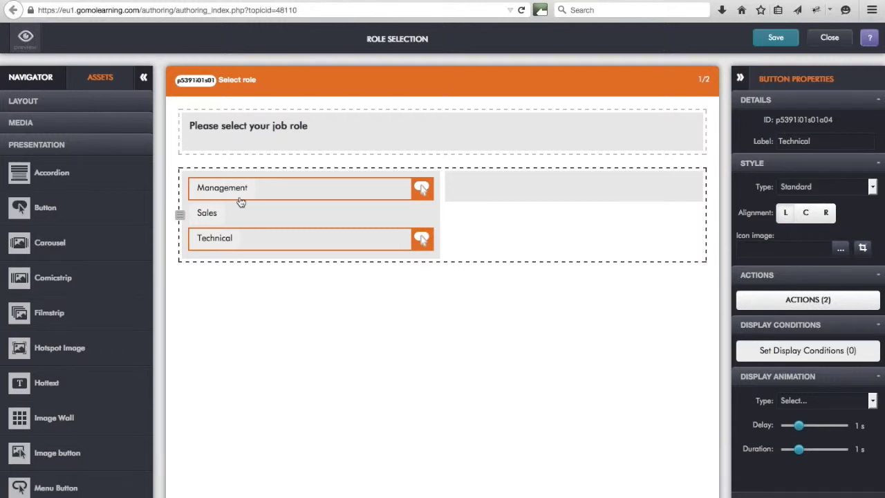
# Step: Open the Introduction screen and add three text assets stacked in its content area
pyautogui.click(40, 80)
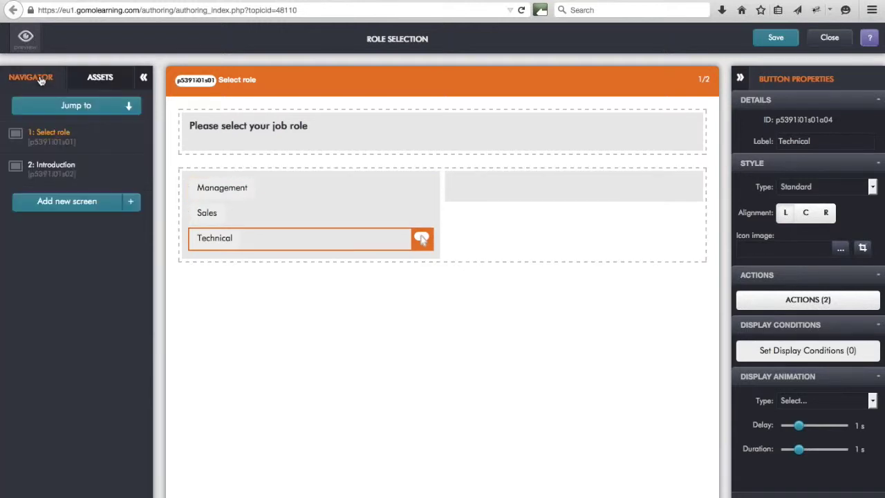
pyautogui.click(53, 168)
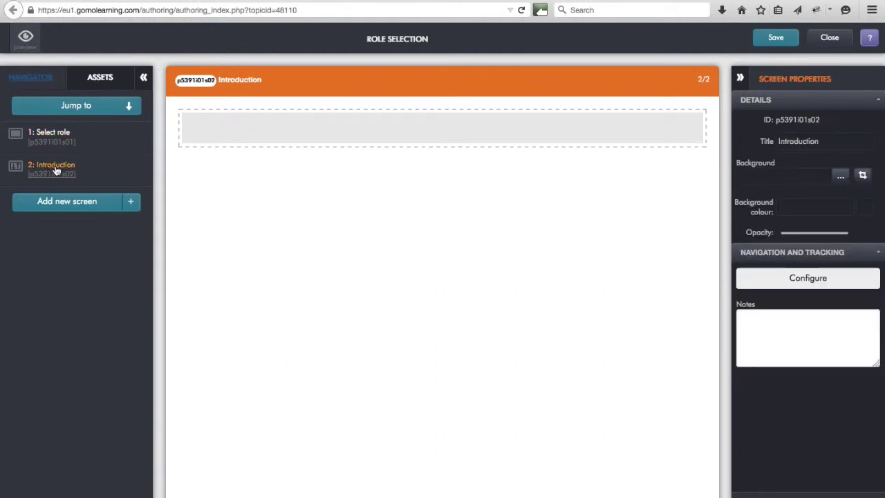
pyautogui.click(100, 80)
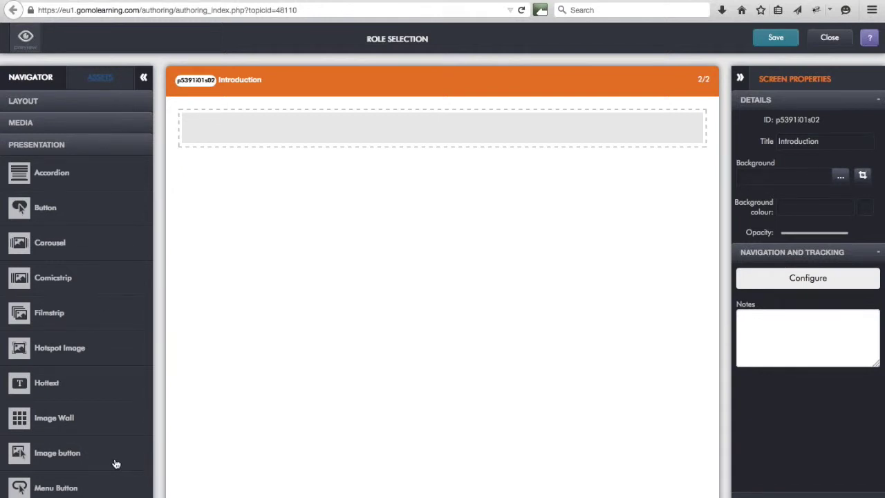
pyautogui.scroll(-3, 116, 466)
pyautogui.moveTo(35, 488); pyautogui.dragTo(265, 155)
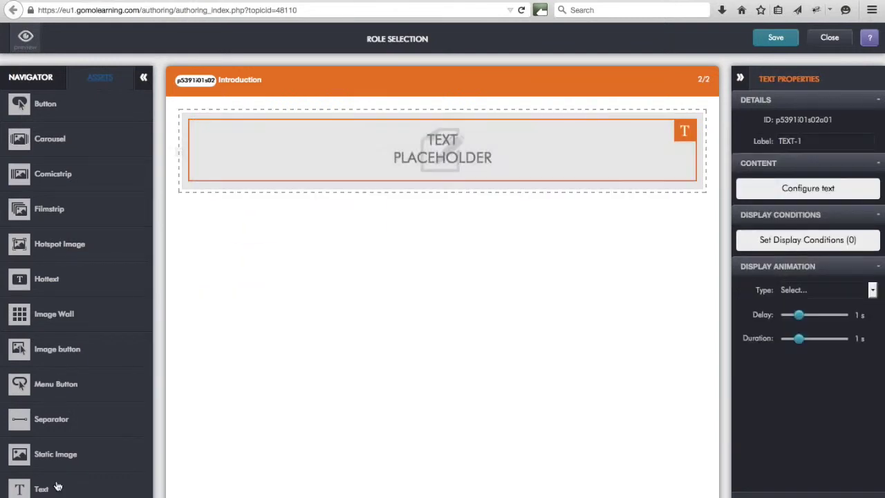
pyautogui.moveTo(34, 489); pyautogui.dragTo(271, 245)
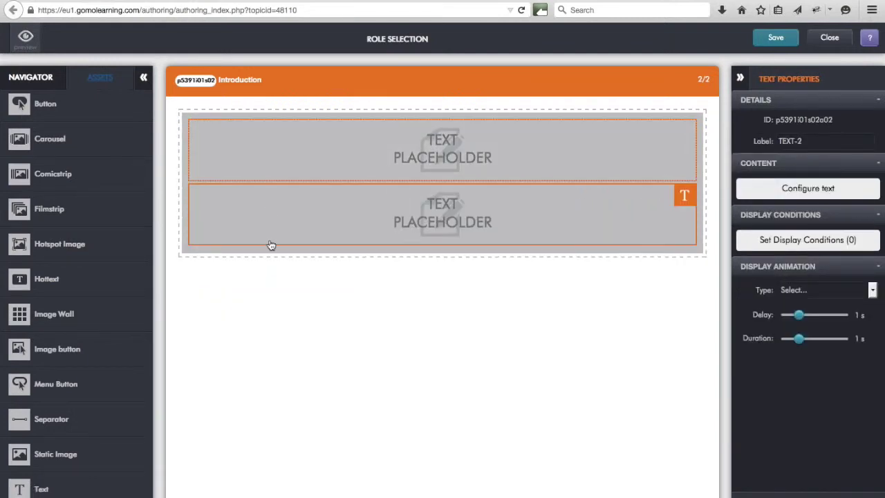
pyautogui.moveTo(160, 450); pyautogui.dragTo(282, 251)
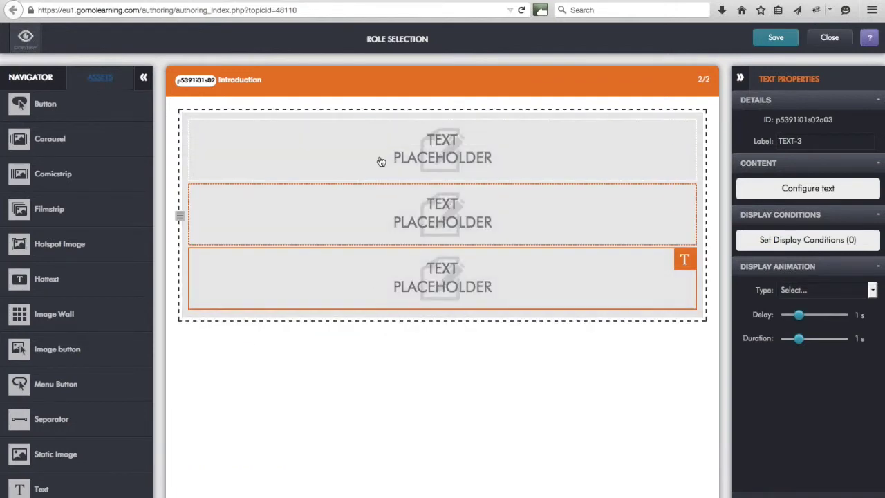
# Step: Fill the first text asset with "Welcome. You have chosen the management role.", copy the sentence and apply the content
pyautogui.click(433, 157)
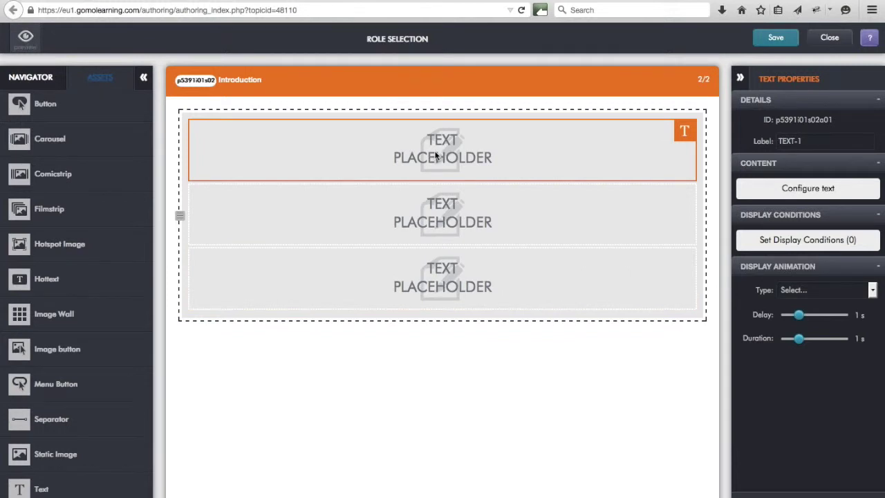
pyautogui.doubleClick(435, 156)
pyautogui.write('WE')
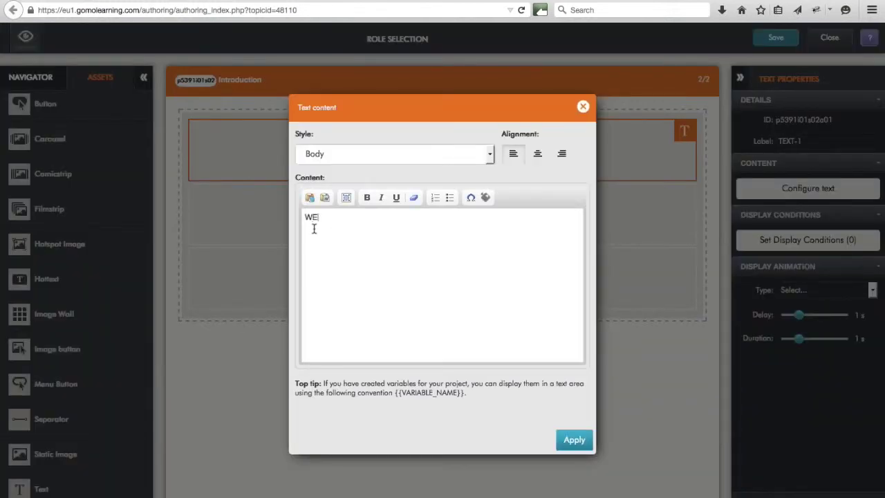
pyautogui.write('L')
pyautogui.press('BackSpace')
pyautogui.press('BackSpace')
pyautogui.write('elocme')
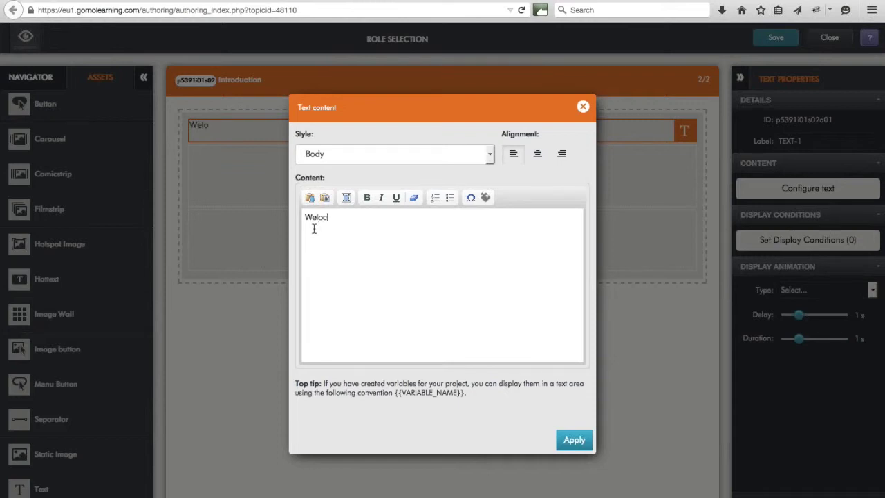
pyautogui.press('BackSpace')
pyautogui.press('BackSpace')
pyautogui.press('BackSpace')
pyautogui.press('BackSpace')
pyautogui.write('come. You have ch')
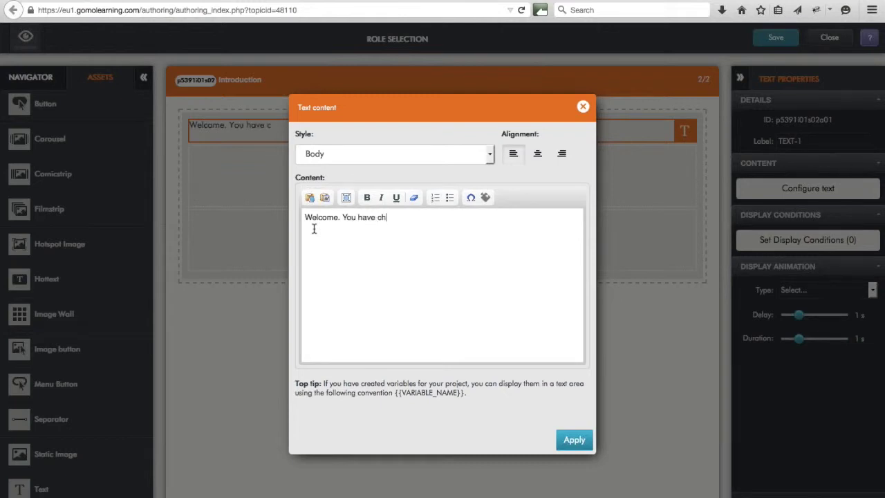
pyautogui.write('osen the management r')
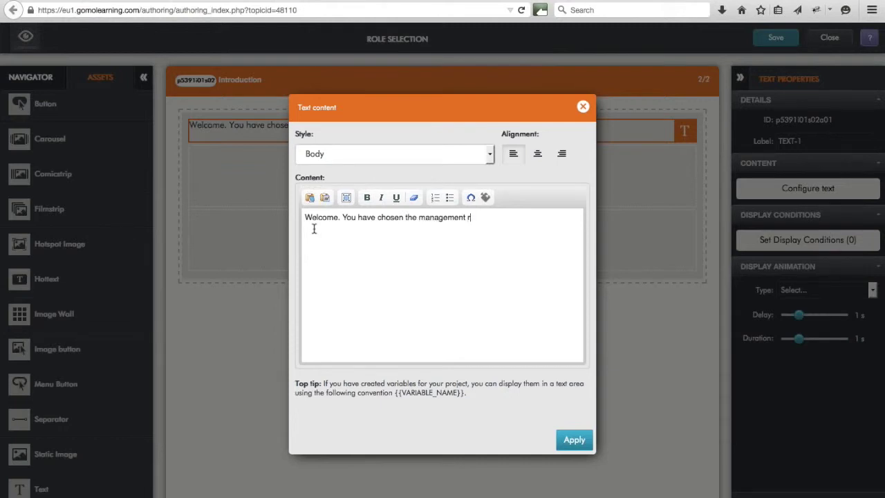
pyautogui.write('ole.')
pyautogui.moveTo(495, 217); pyautogui.dragTo(304, 217)
pyautogui.hotkey('ctrl', 'c')
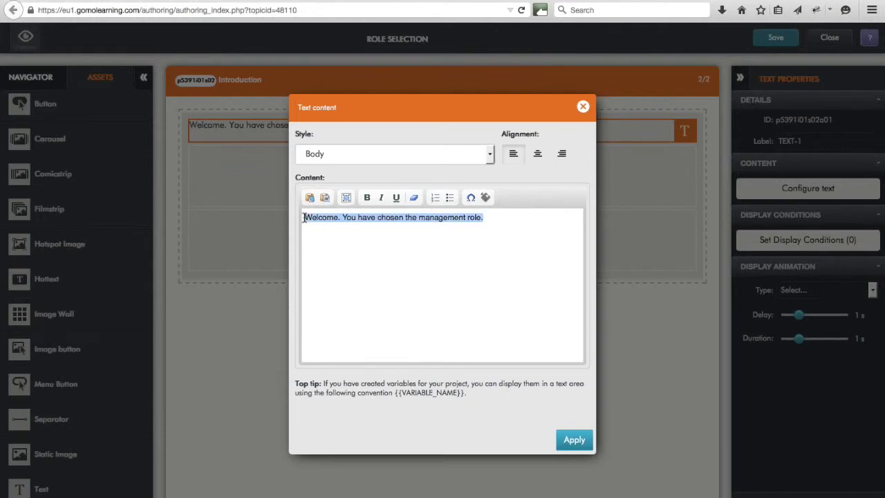
pyautogui.click(573, 441)
# Step: Paste the copied sentence into the second text asset, change it to "Welcome. You have chosen the sales role." and apply it
pyautogui.doubleClick(391, 190)
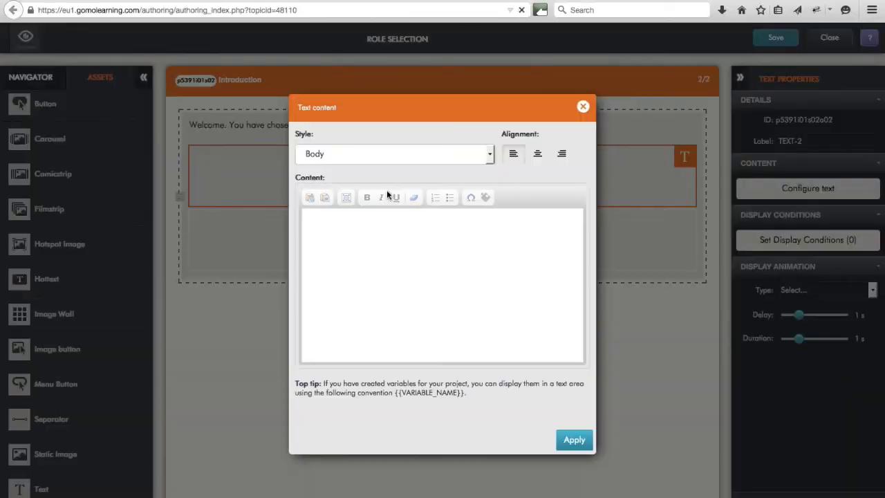
pyautogui.click(340, 228)
pyautogui.hotkey('ctrl', 'v')
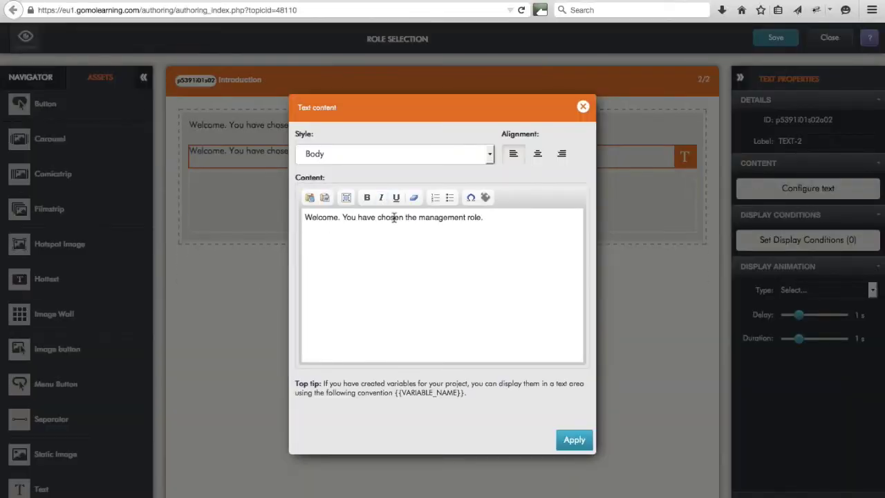
pyautogui.doubleClick(434, 216)
pyautogui.write('sales')
pyautogui.click(574, 440)
# Step: Paste the copied sentence into the third text asset, change it to "Welcome. You have chosen the technical role." and apply it
pyautogui.click(382, 210)
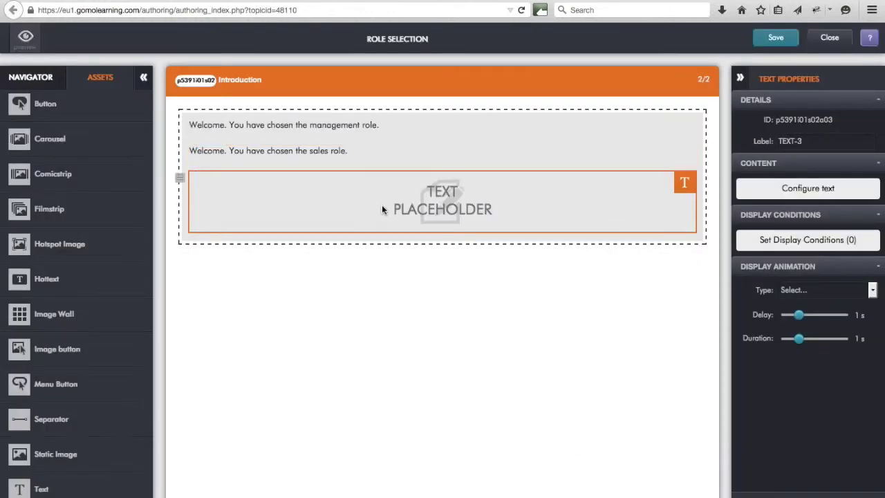
pyautogui.doubleClick(382, 210)
pyautogui.hotkey('ctrl', 'v')
pyautogui.doubleClick(437, 218)
pyautogui.write('techn')
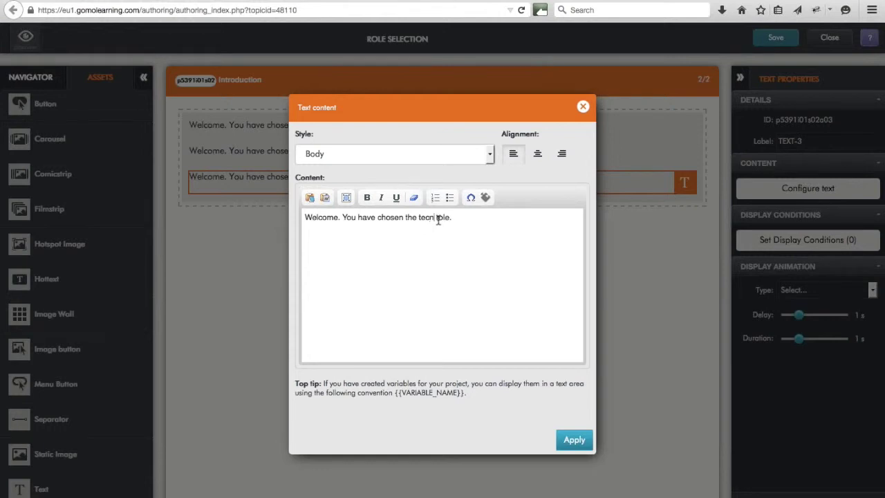
pyautogui.press('BackSpace')
pyautogui.write('hnical')
pyautogui.click(577, 443)
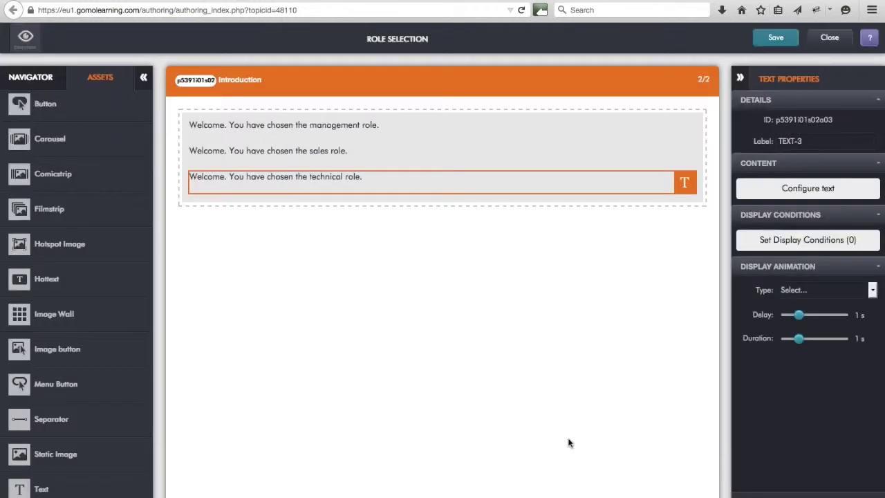
# Step: Give the management role text a User variable display condition requiring role to equal "management", and update its conditions
pyautogui.click(361, 131)
pyautogui.click(358, 176)
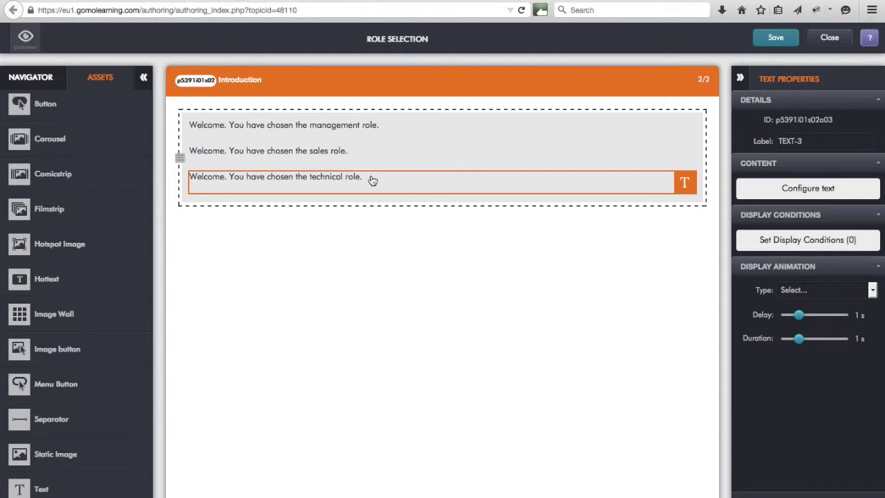
pyautogui.click(371, 132)
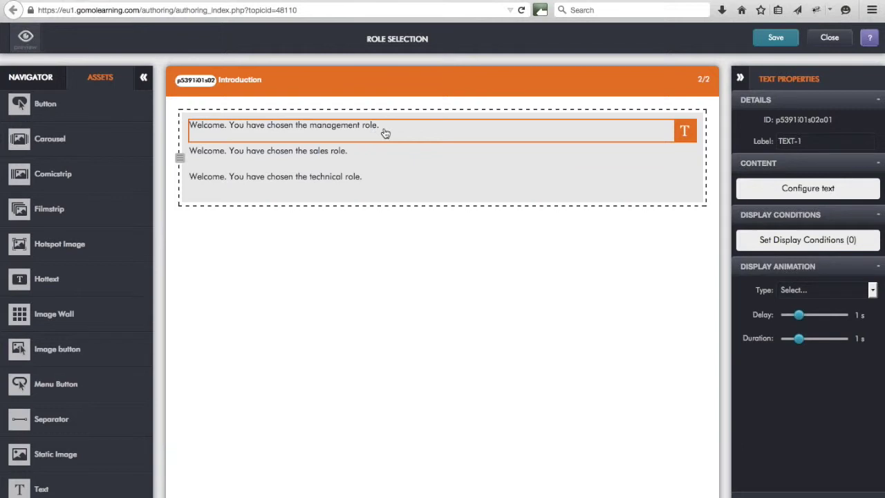
pyautogui.click(799, 241)
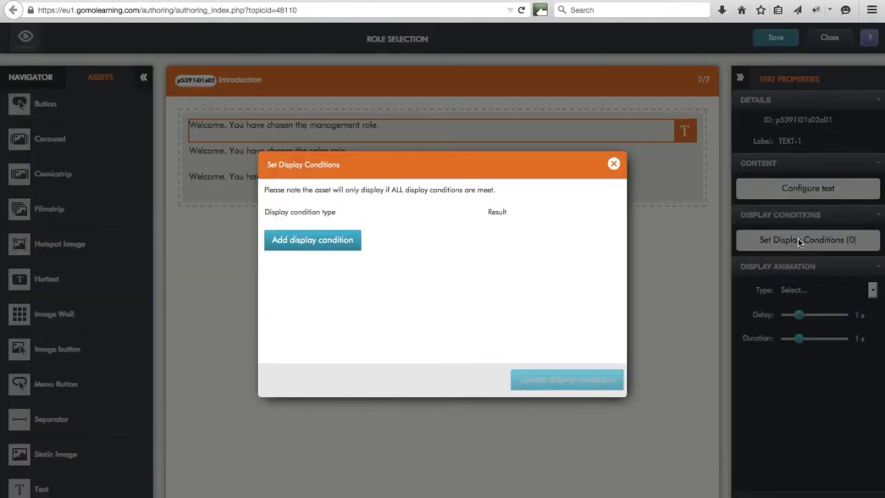
pyautogui.click(330, 245)
pyautogui.click(333, 238)
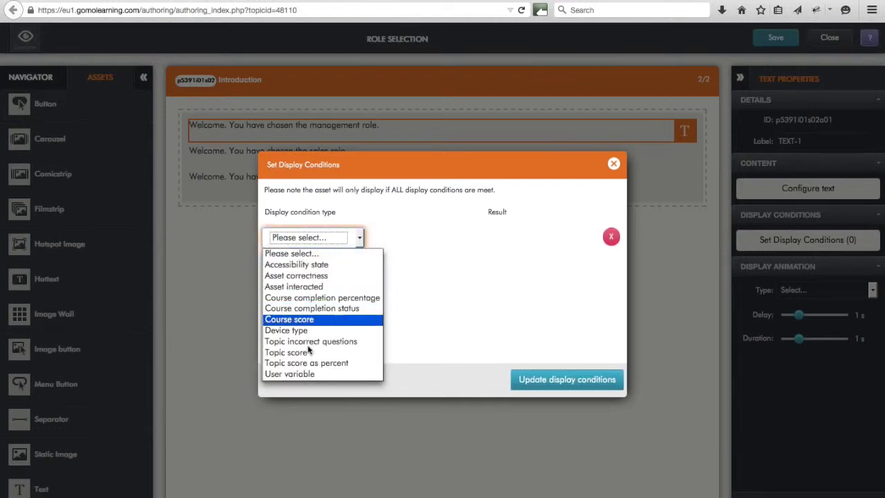
pyautogui.click(309, 375)
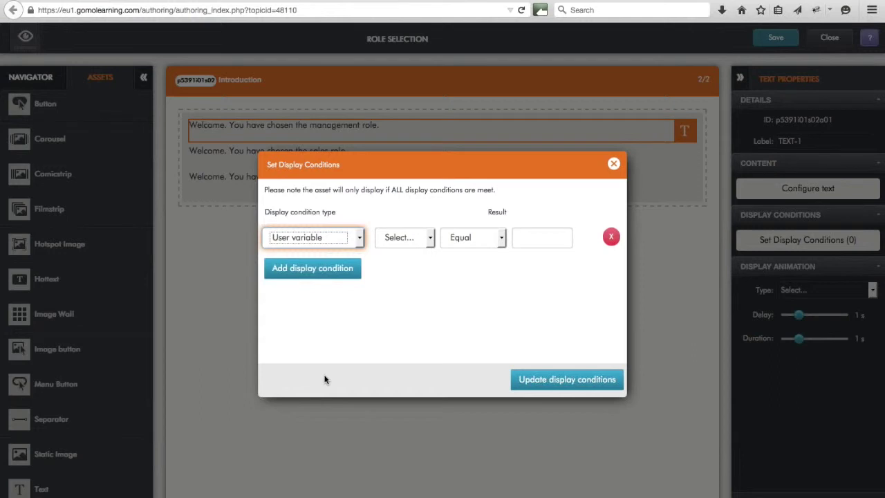
pyautogui.click(430, 239)
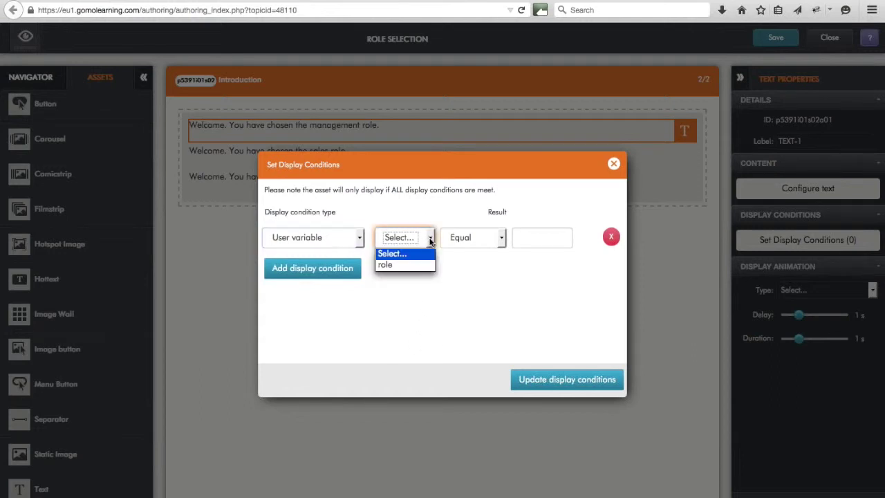
pyautogui.click(390, 266)
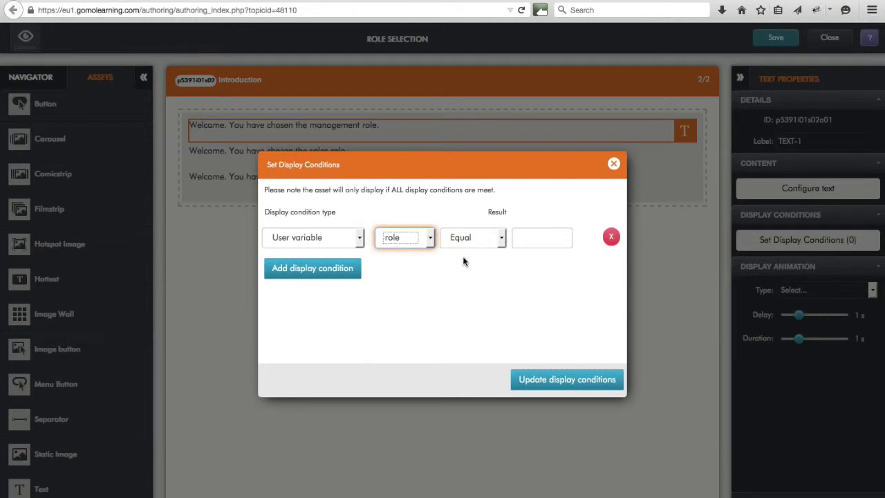
pyautogui.click(525, 237)
pyautogui.write('m')
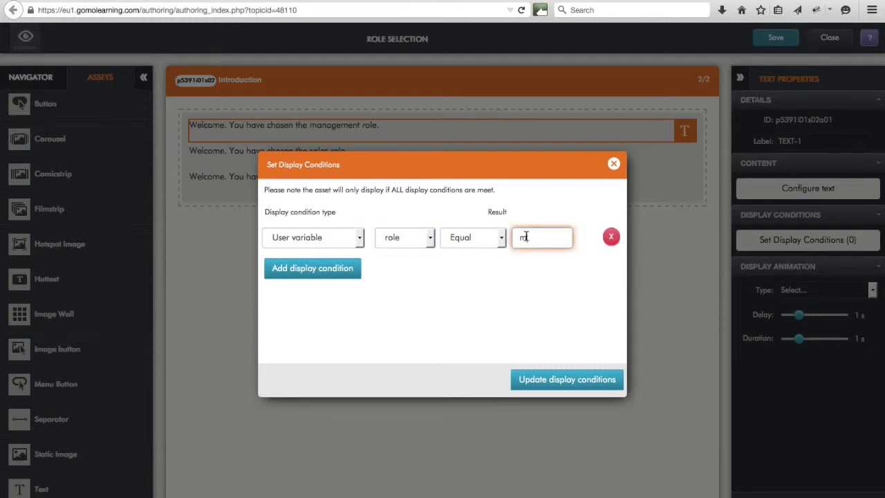
pyautogui.write('anagement')
pyautogui.click(559, 380)
# Step: Give the sales role text a User variable display condition requiring role to equal "sales", and update its conditions
pyautogui.click(319, 159)
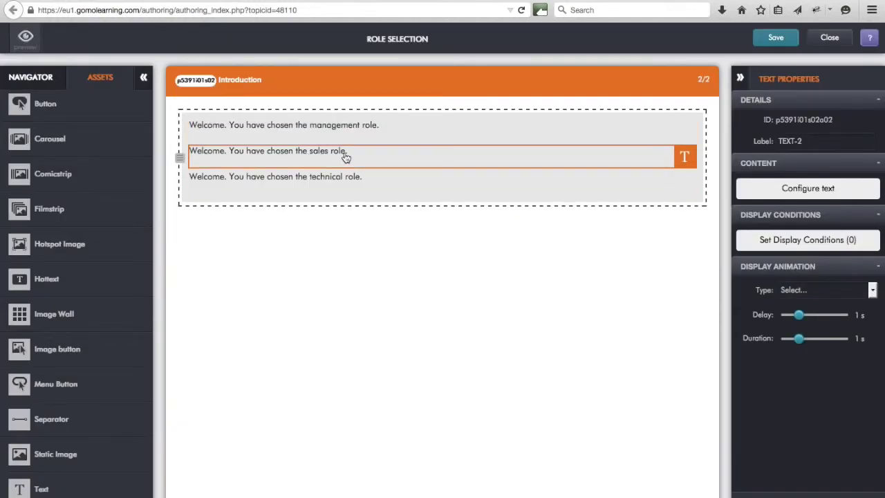
pyautogui.click(780, 240)
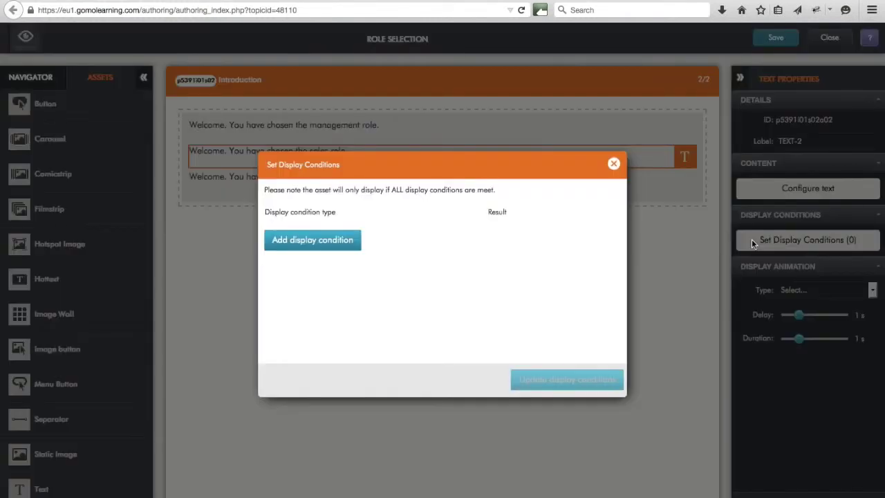
pyautogui.click(326, 240)
pyautogui.click(351, 240)
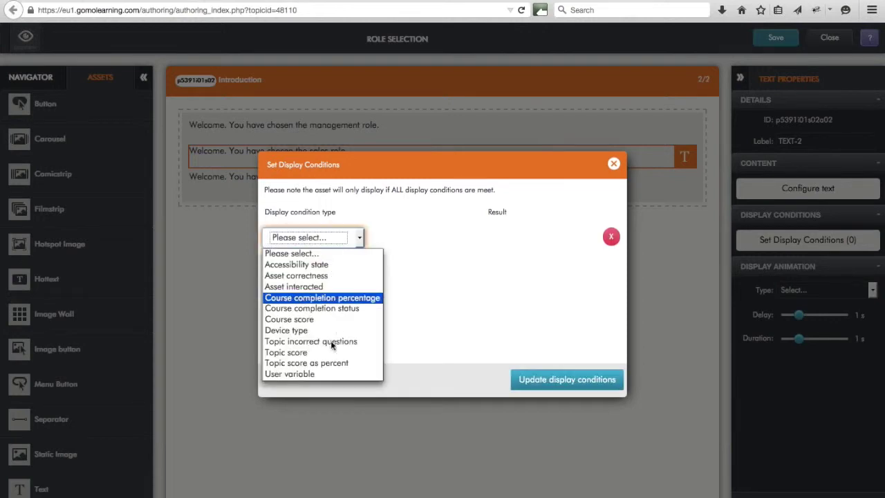
pyautogui.click(304, 372)
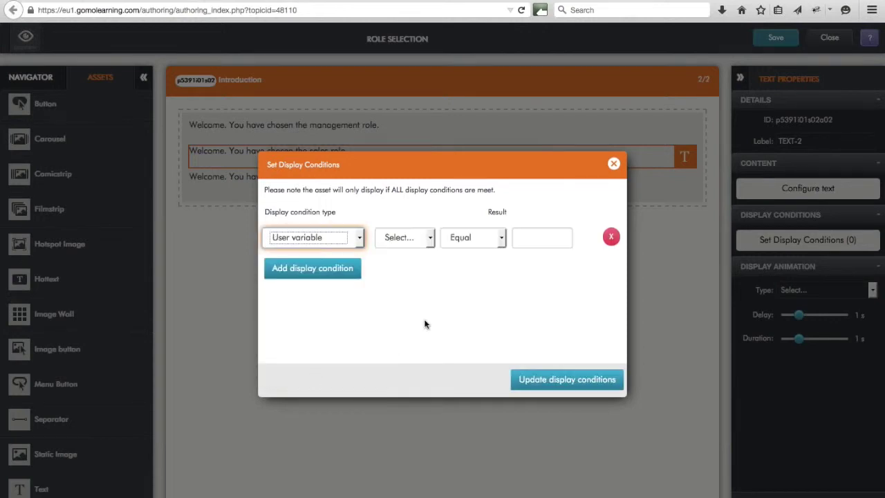
pyautogui.click(429, 235)
pyautogui.click(398, 264)
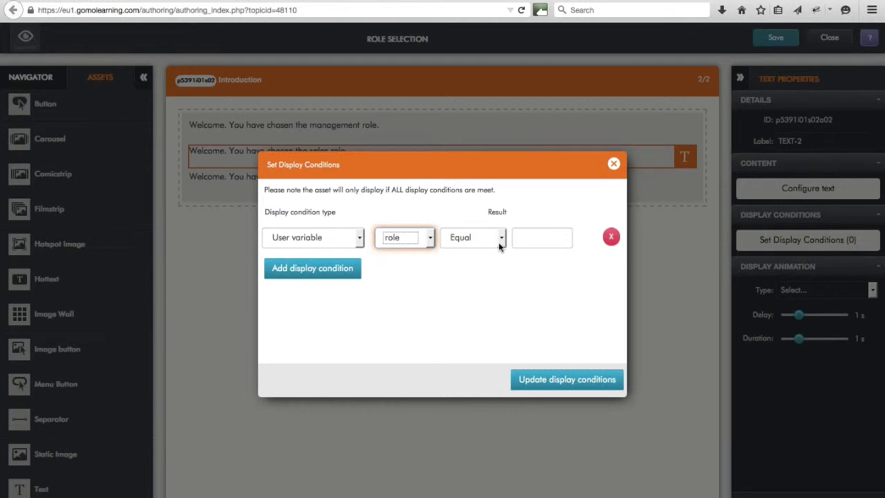
pyautogui.click(530, 238)
pyautogui.write('sales')
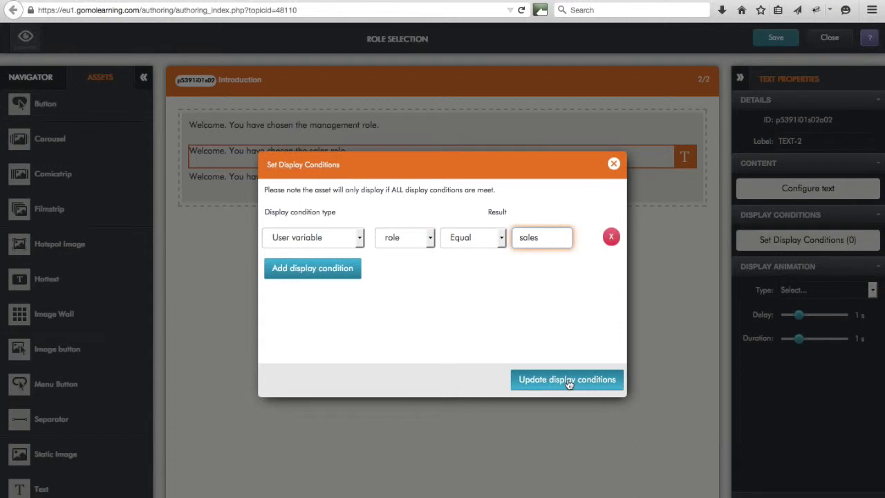
pyautogui.click(566, 379)
# Step: Add a display condition to the technical role text and save the topic
pyautogui.click(394, 183)
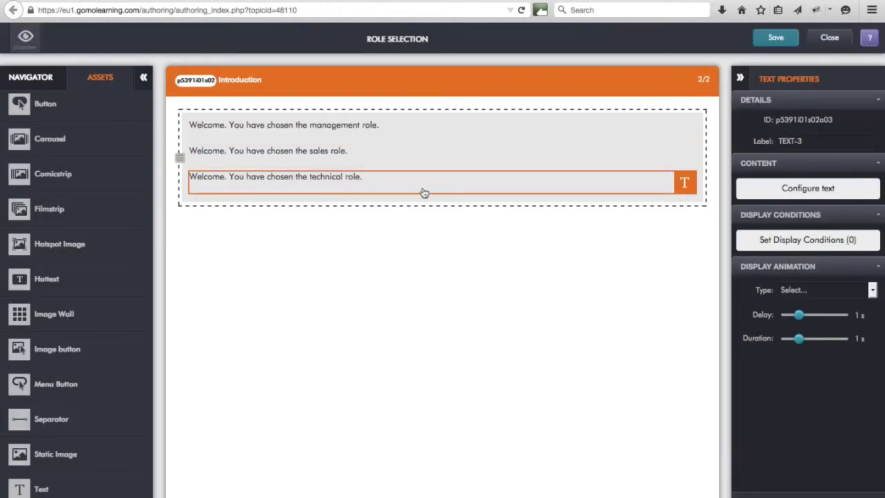
pyautogui.click(772, 240)
pyautogui.click(350, 249)
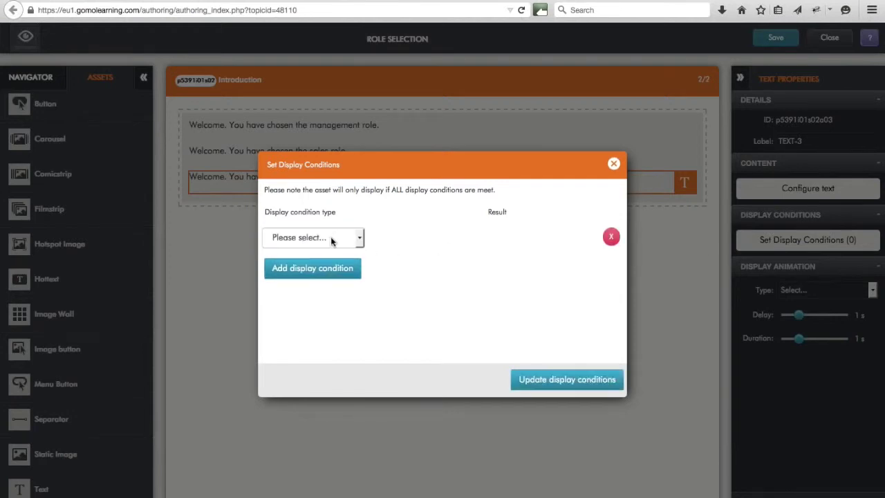
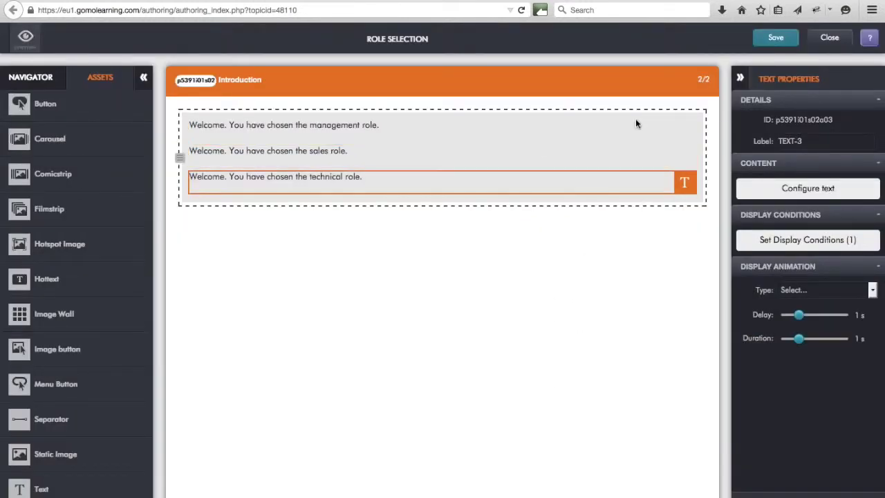
pyautogui.click(771, 40)
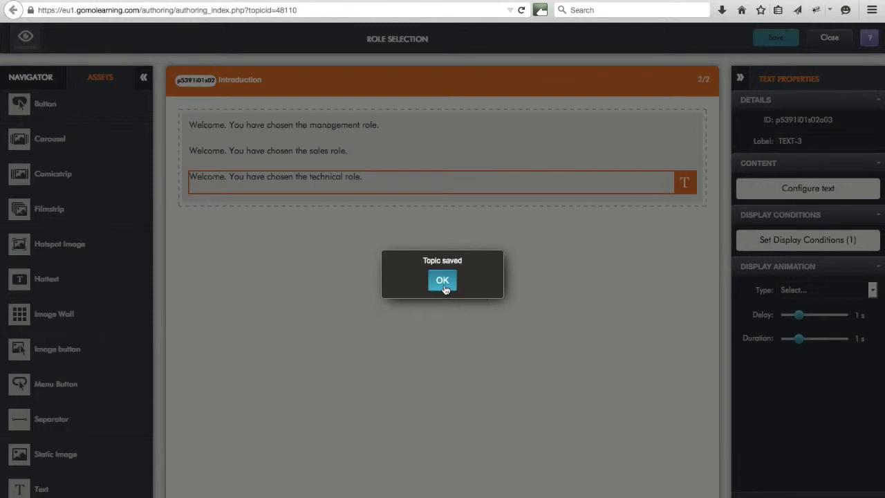
pyautogui.click(442, 287)
# Step: Preview the topic from the Select role screen and test the Management and Technical buttons, returning to the role selection in between
pyautogui.click(40, 80)
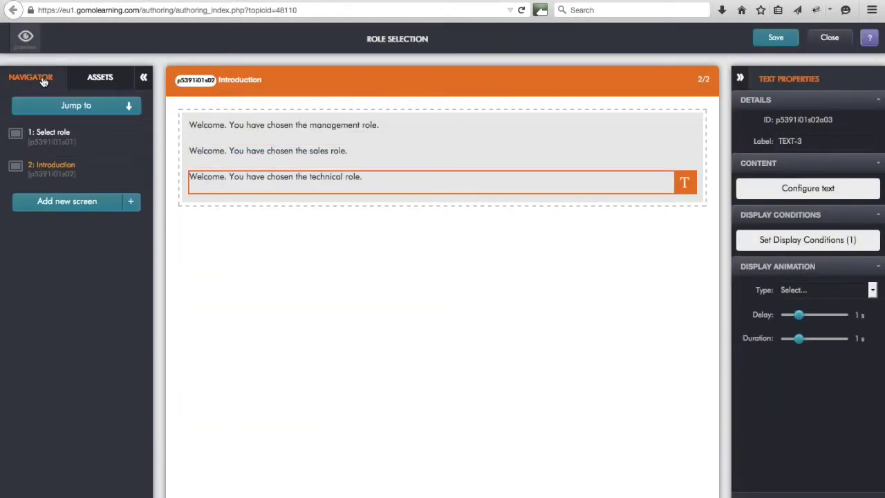
pyautogui.click(73, 141)
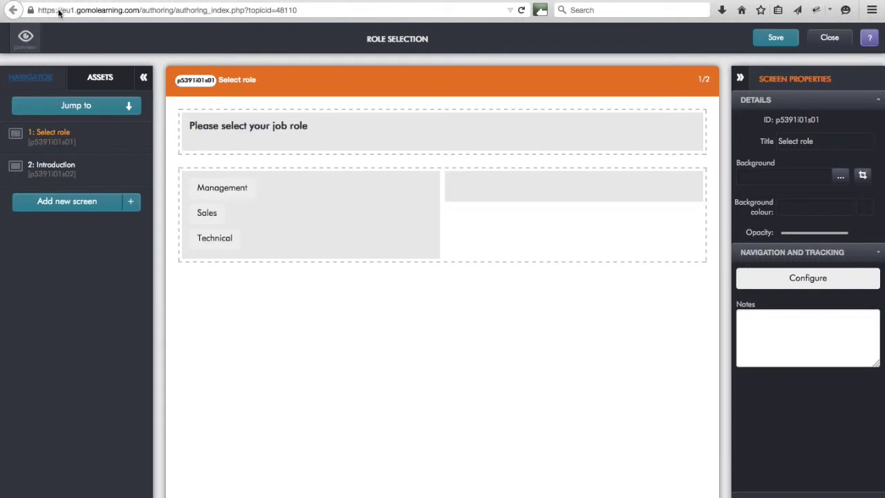
pyautogui.click(26, 38)
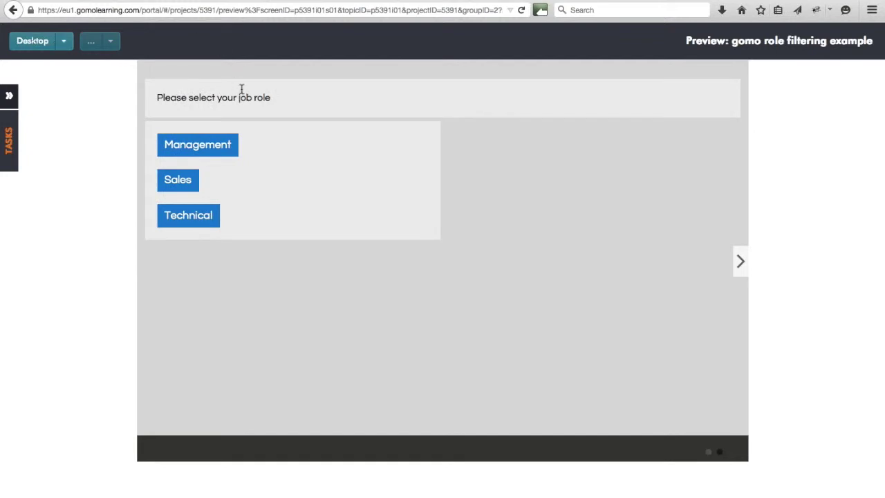
pyautogui.click(214, 146)
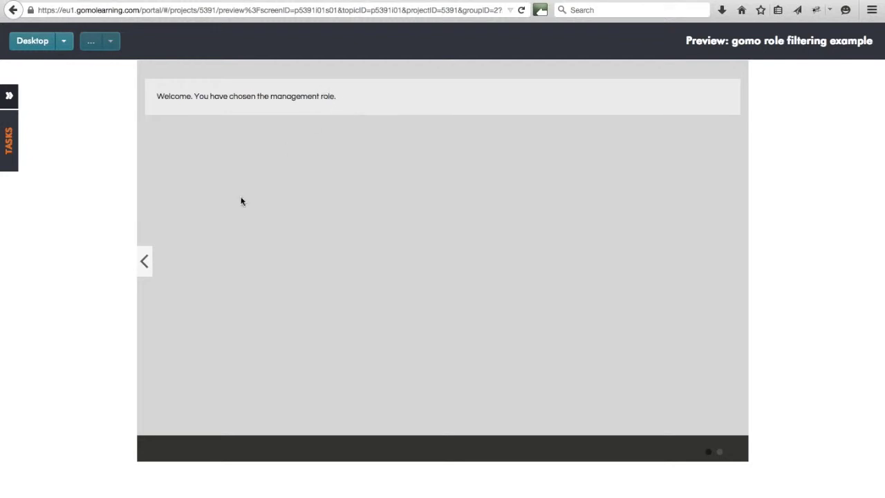
pyautogui.click(141, 262)
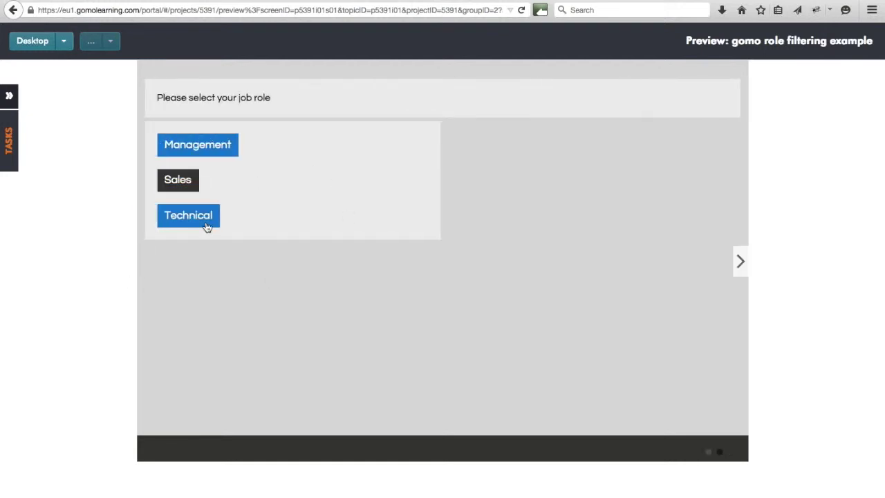
pyautogui.click(205, 220)
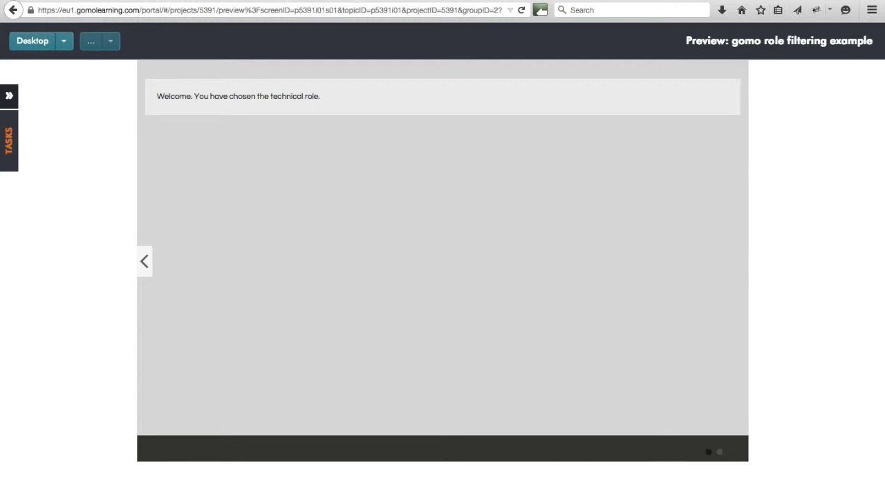
# Step: Close the preview and add a two-column content block below the welcome texts on the Introduction screen
pyautogui.hotkey('ctrl', 'w')
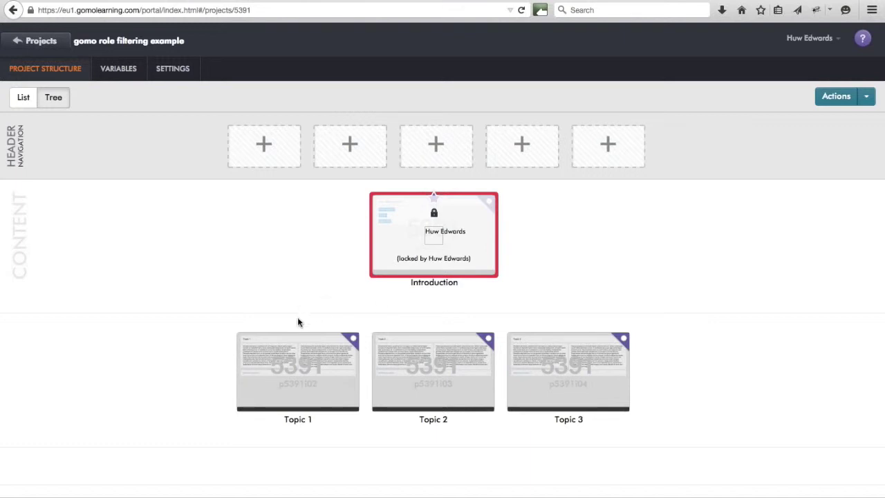
pyautogui.scroll(-1, 325, 316)
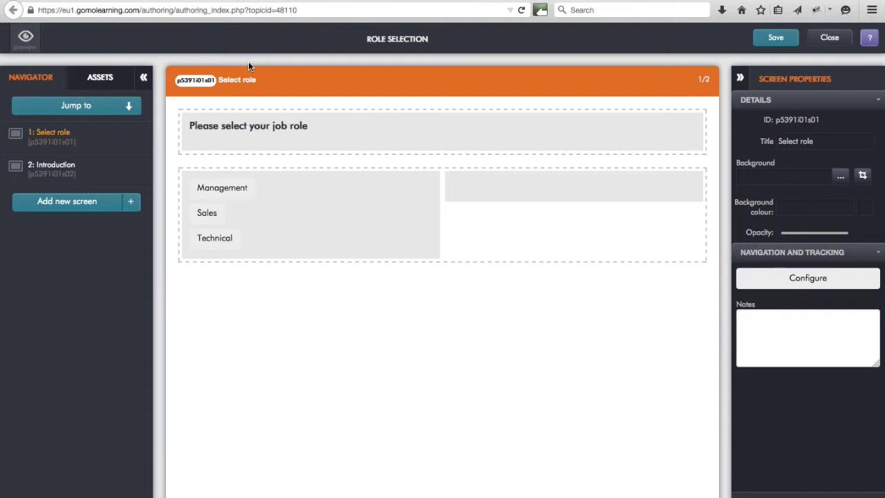
pyautogui.click(67, 166)
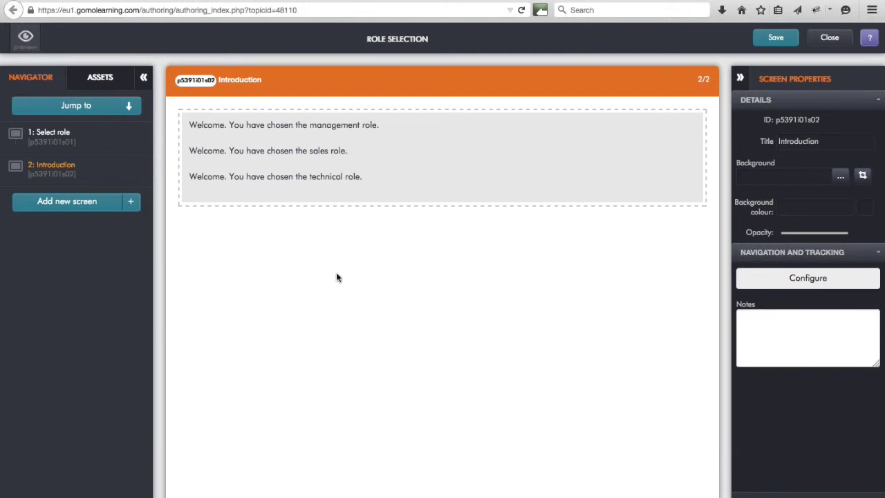
pyautogui.click(101, 79)
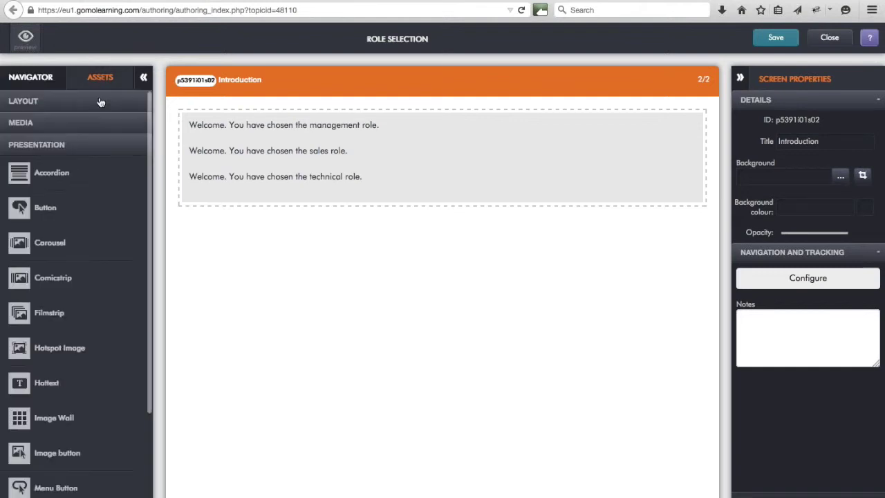
pyautogui.click(39, 102)
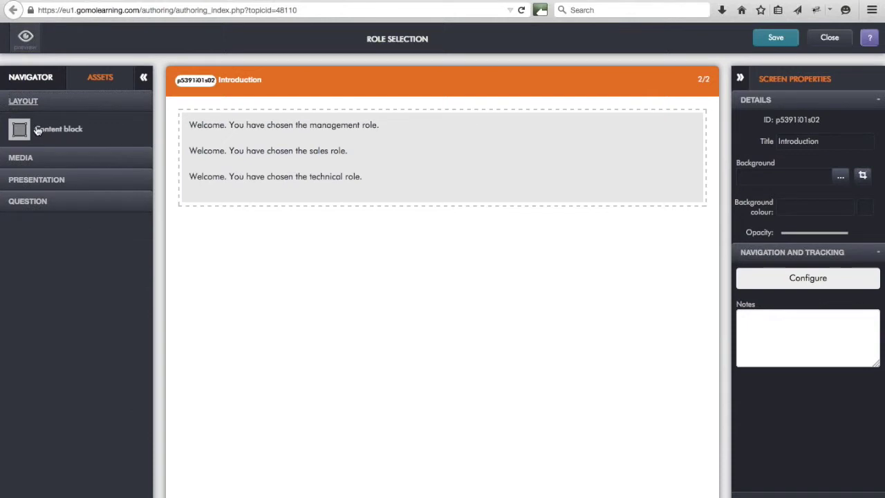
pyautogui.moveTo(43, 134); pyautogui.dragTo(268, 237)
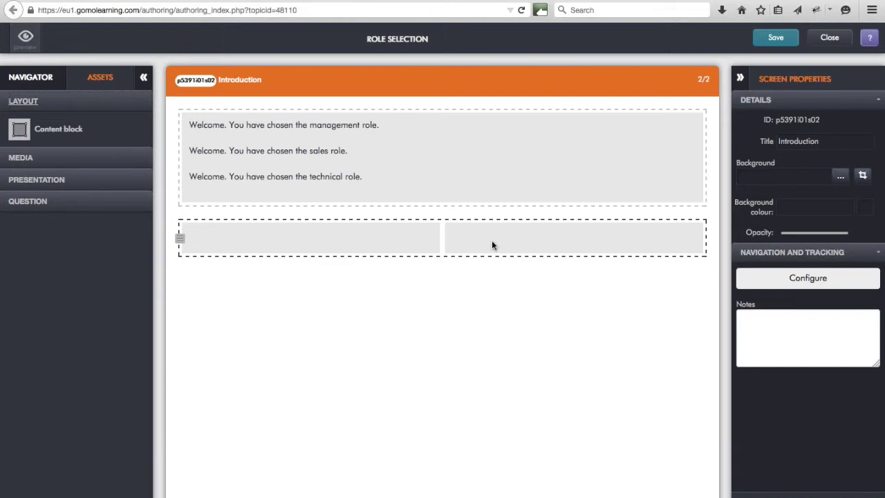
# Step: Add three stacked buttons to the first column of the empty content block
pyautogui.click(61, 181)
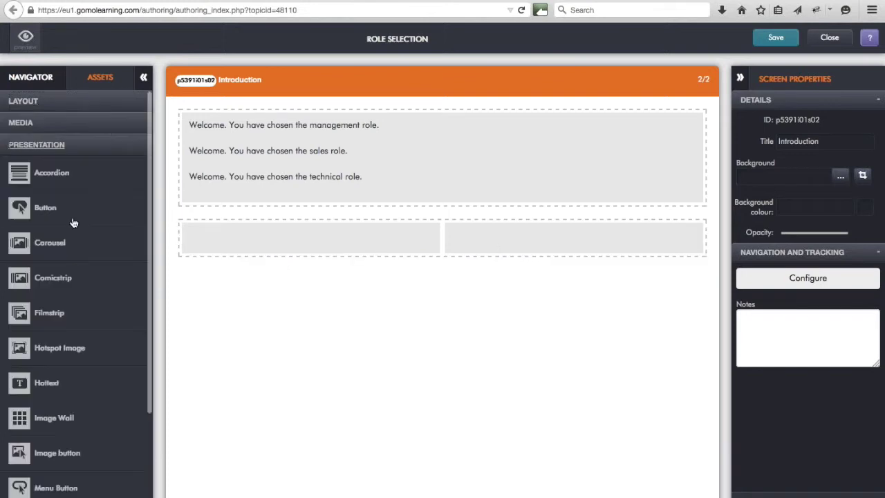
pyautogui.moveTo(94, 219); pyautogui.dragTo(246, 252)
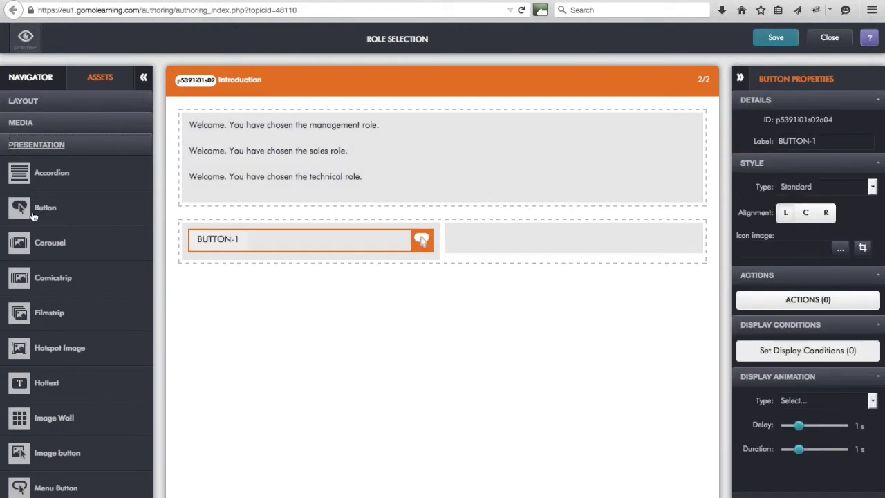
pyautogui.moveTo(31, 211); pyautogui.dragTo(214, 271)
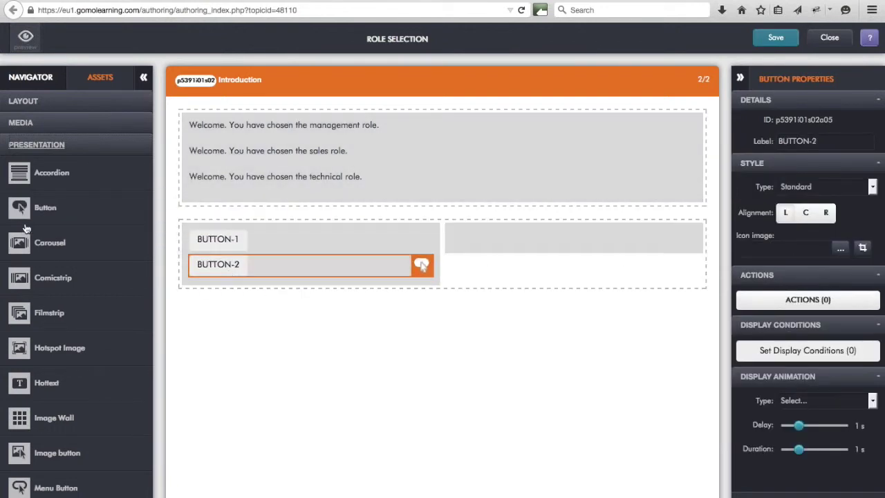
pyautogui.moveTo(30, 211); pyautogui.dragTo(237, 308)
# Step: Label all three buttons on the Introduction screen "Next"
pyautogui.click(234, 242)
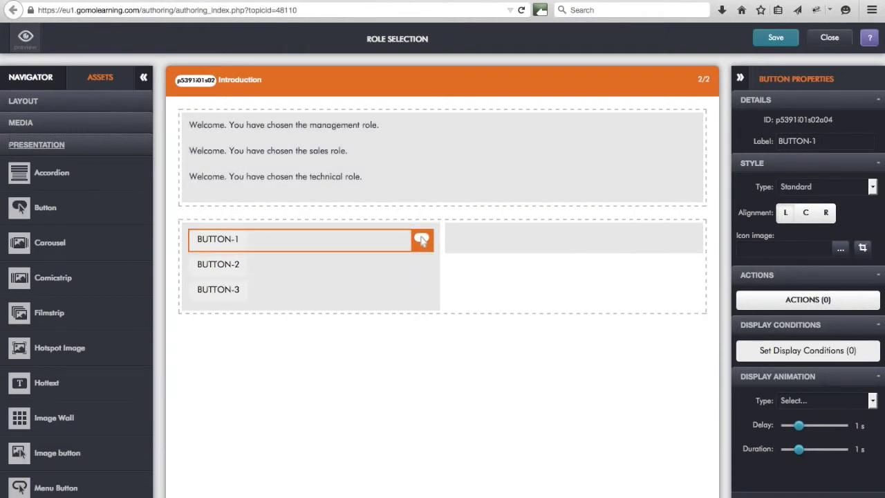
pyautogui.tripleClick(797, 141)
pyautogui.write('Next')
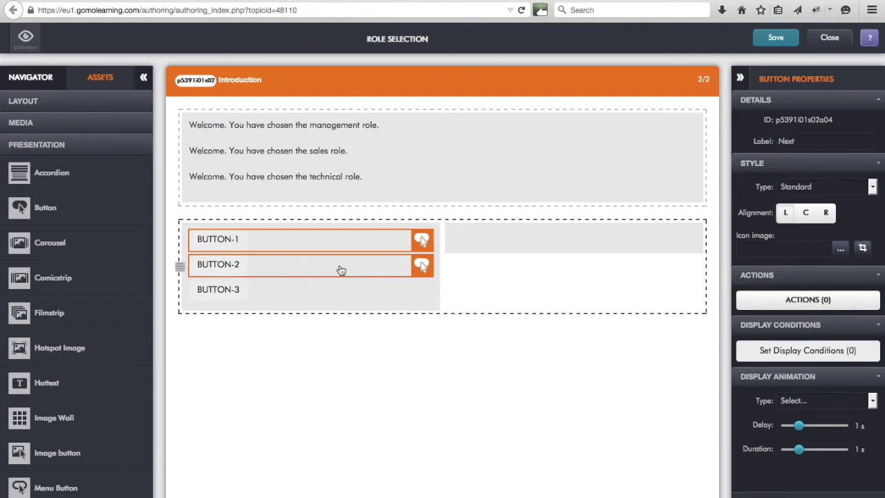
pyautogui.click(342, 269)
pyautogui.tripleClick(797, 141)
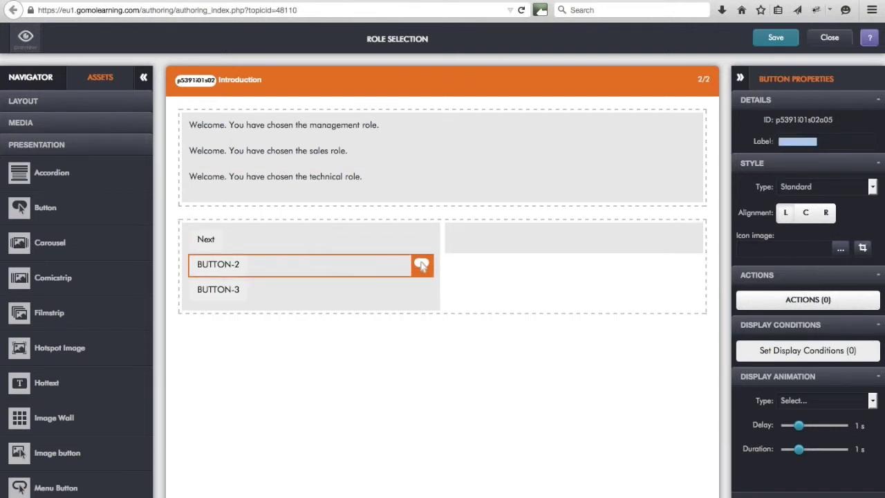
pyautogui.write('Next')
pyautogui.click(247, 290)
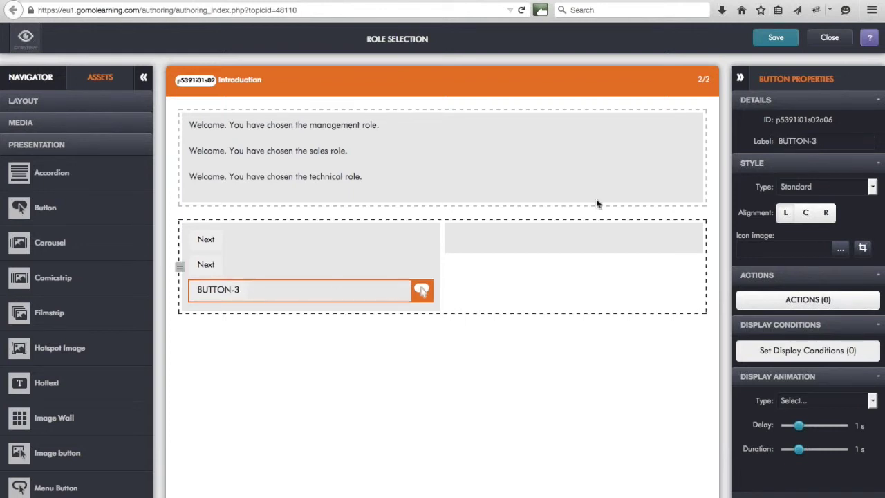
pyautogui.tripleClick(760, 141)
pyautogui.write('N')
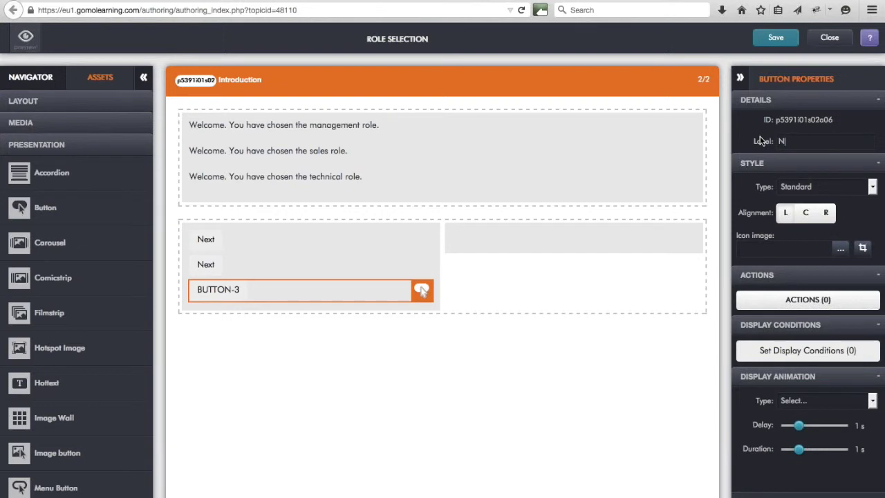
pyautogui.write('ext')
pyautogui.click(447, 366)
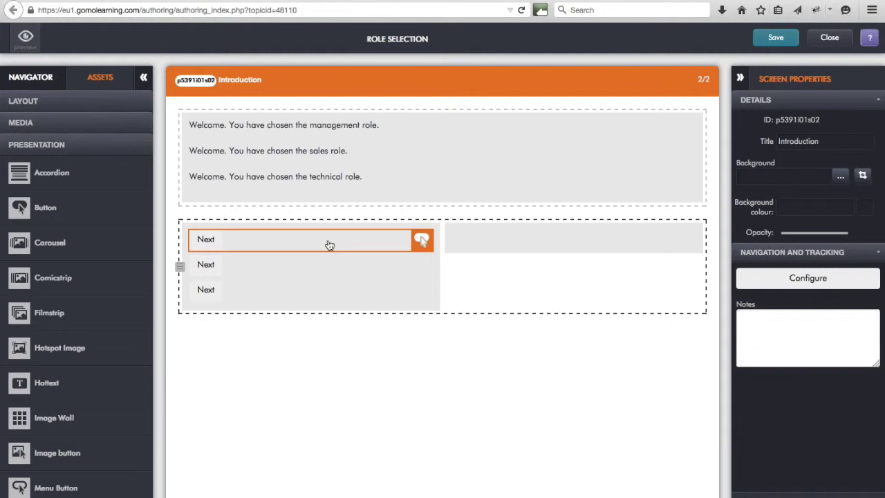
# Step: Give the first Next button a User variable display condition requiring role to equal "management", and update its conditions
pyautogui.click(330, 246)
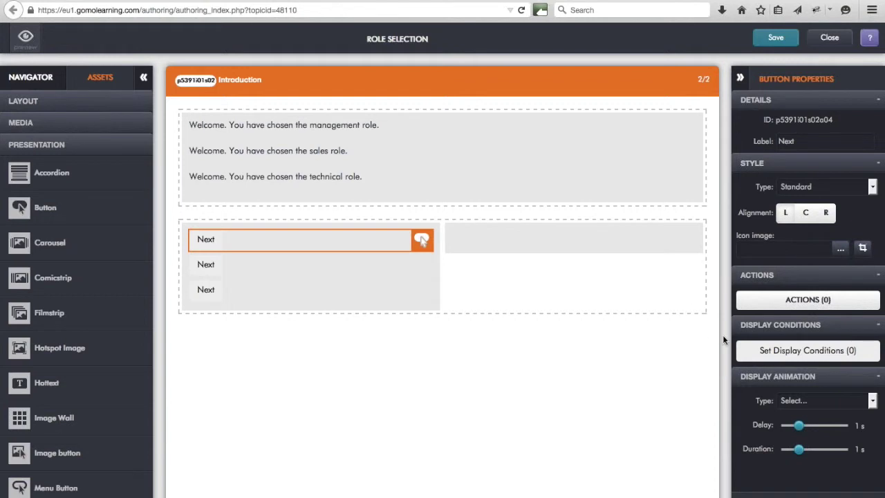
pyautogui.click(791, 353)
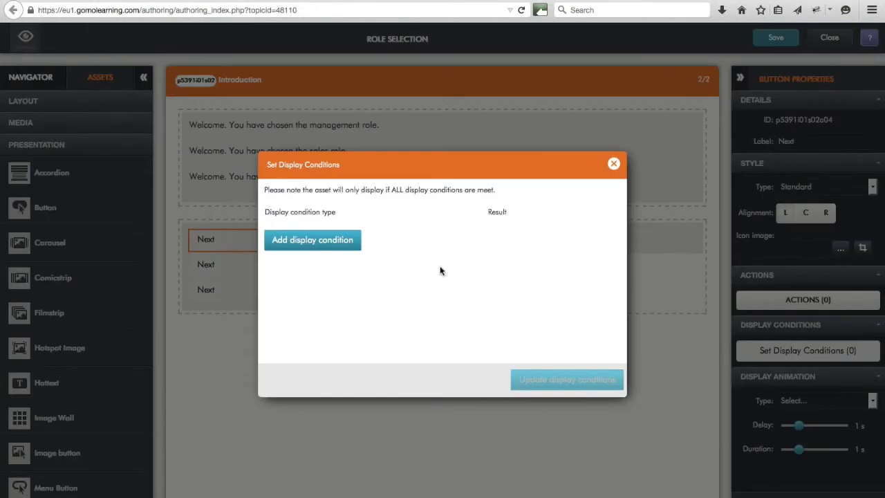
pyautogui.click(331, 242)
pyautogui.click(337, 235)
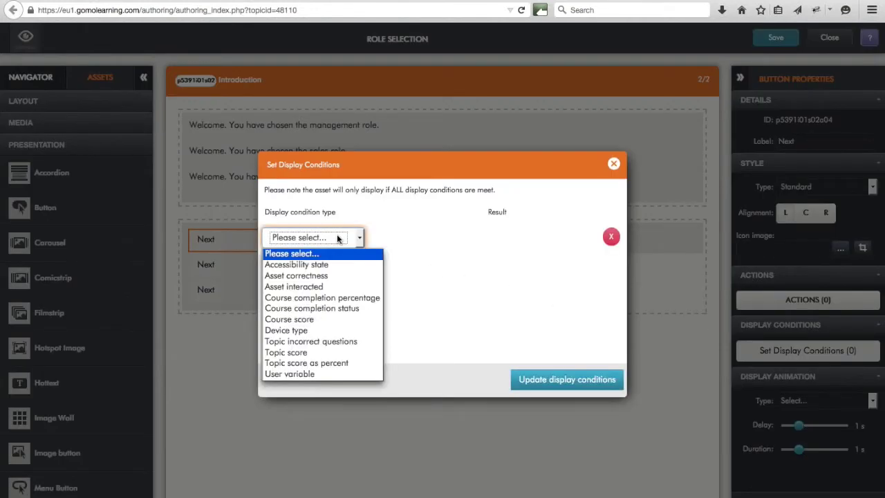
pyautogui.click(316, 374)
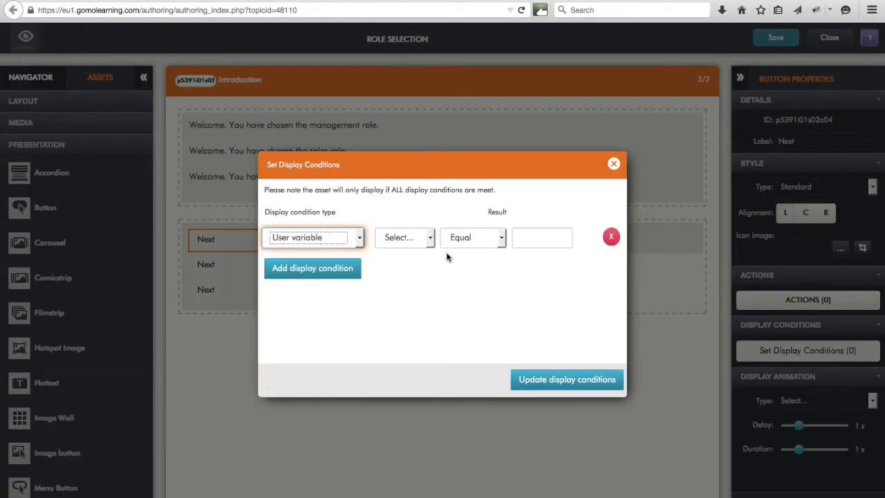
pyautogui.click(418, 241)
pyautogui.click(414, 266)
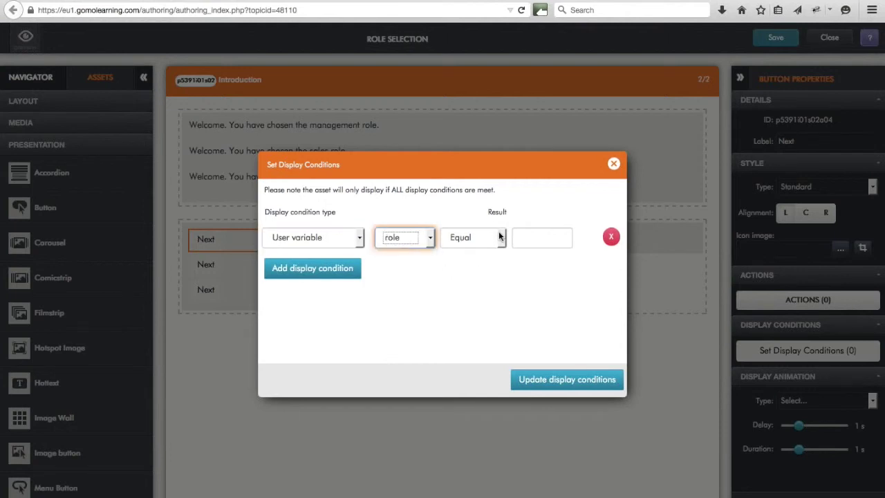
pyautogui.click(527, 237)
pyautogui.write('mana')
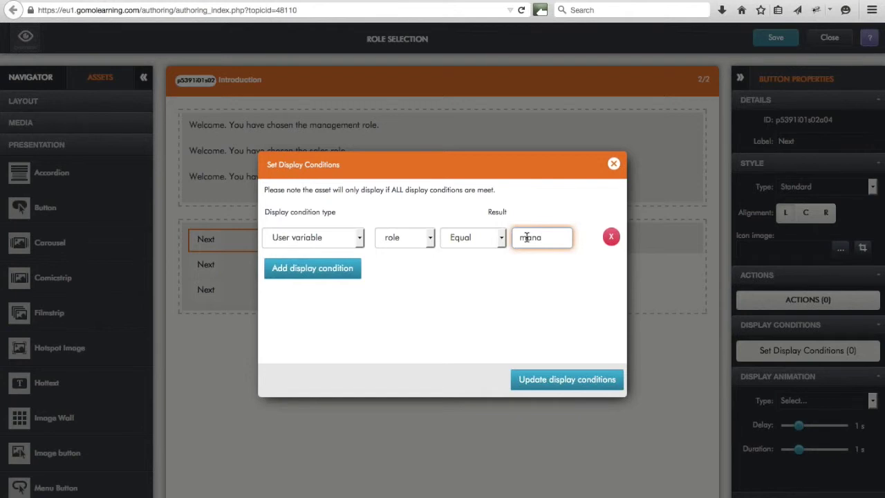
pyautogui.write('gement')
pyautogui.click(565, 381)
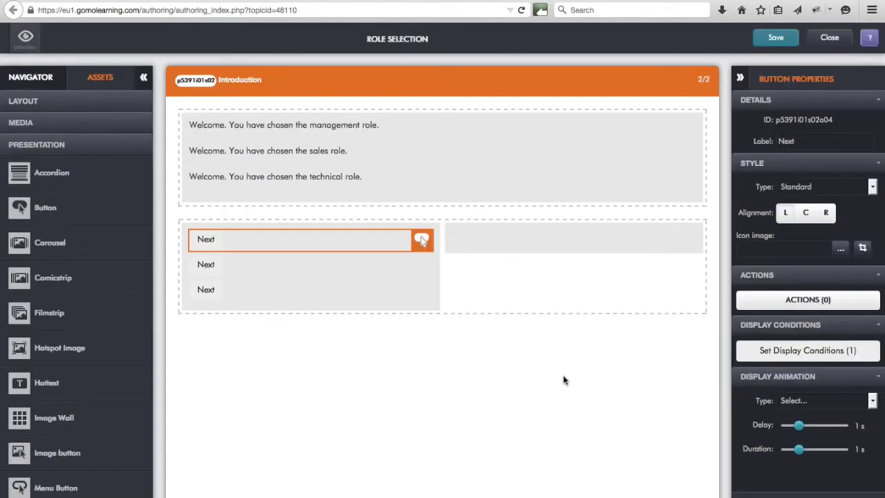
# Step: Give the second Next button a User variable display condition requiring role to equal "sales", and update its conditions
pyautogui.click(272, 271)
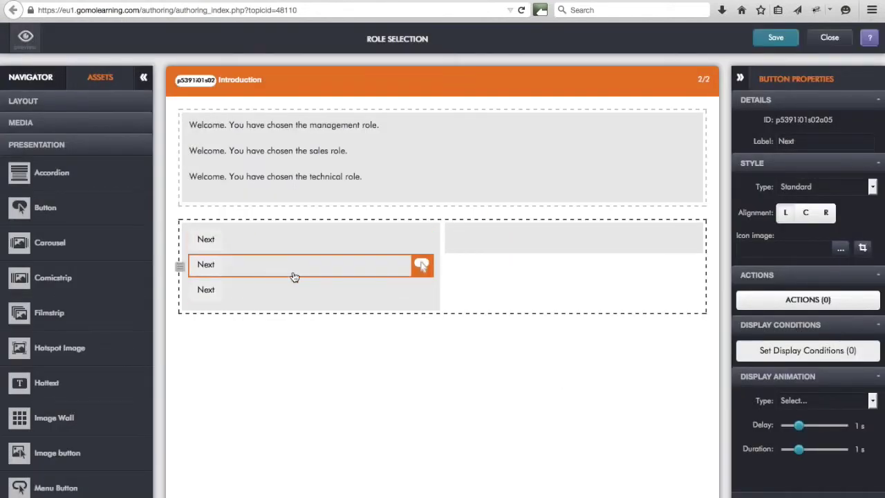
pyautogui.click(781, 353)
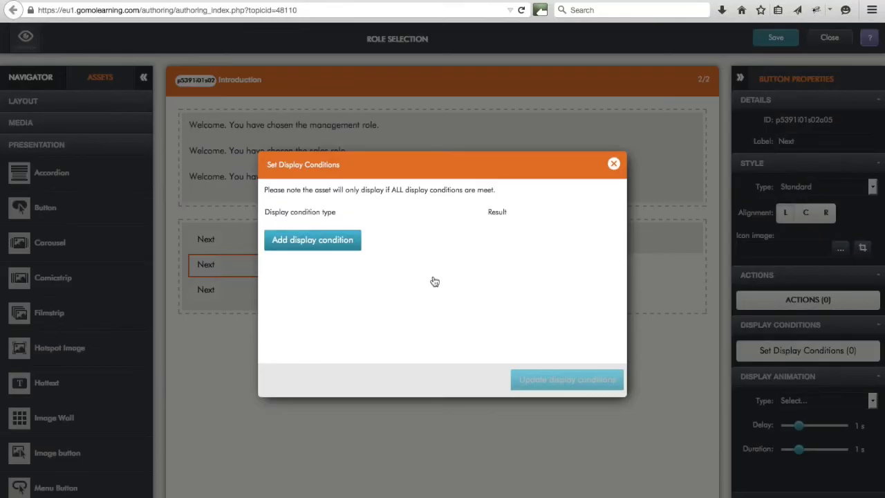
pyautogui.click(322, 239)
pyautogui.click(336, 238)
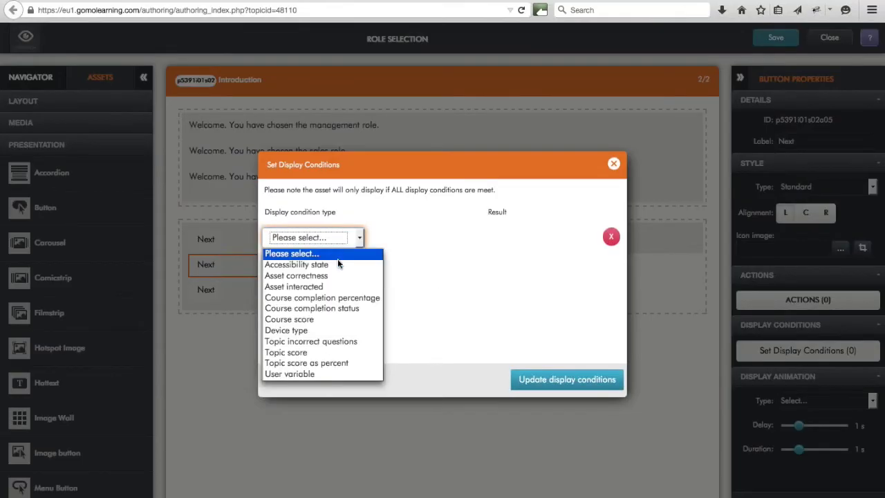
pyautogui.click(313, 376)
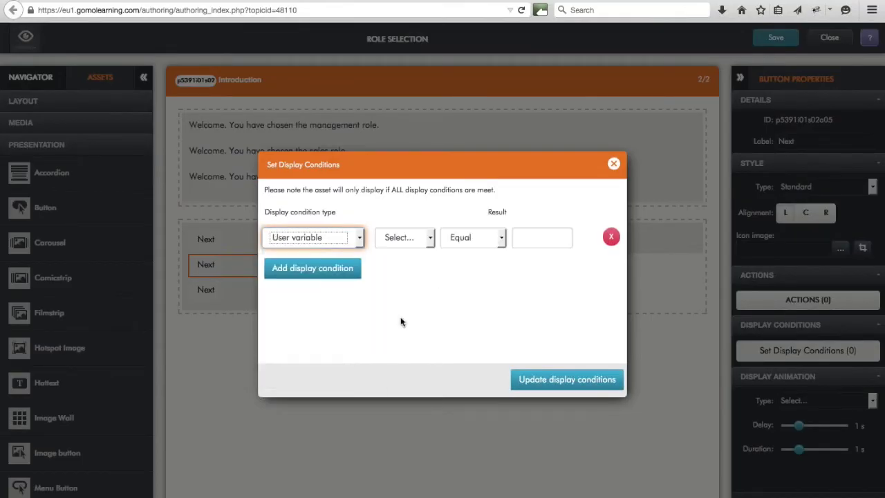
pyautogui.click(403, 237)
pyautogui.click(412, 263)
pyautogui.click(535, 240)
pyautogui.write('sales')
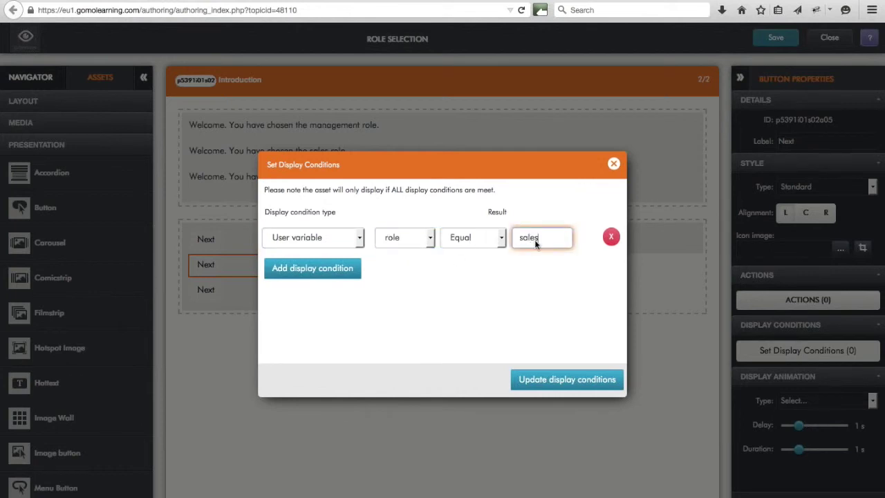
pyautogui.click(565, 379)
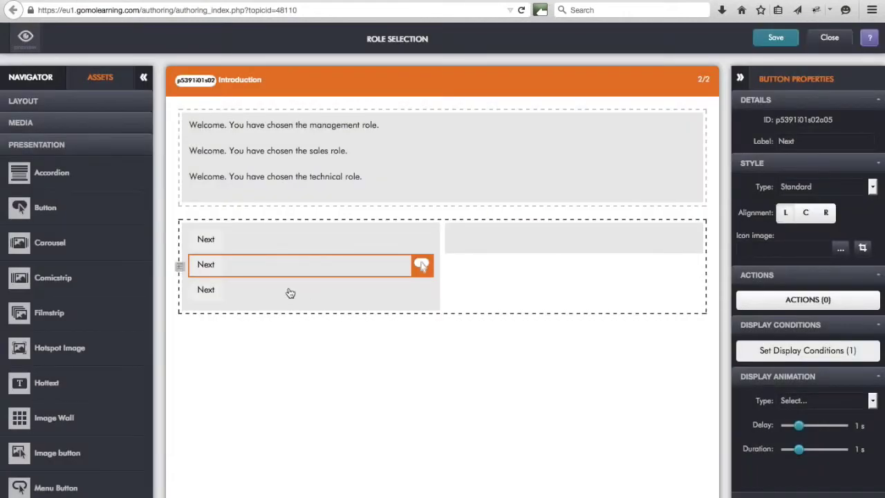
# Step: Give the third Next button a User variable display condition requiring role to equal "technical", and update its conditions
pyautogui.click(297, 294)
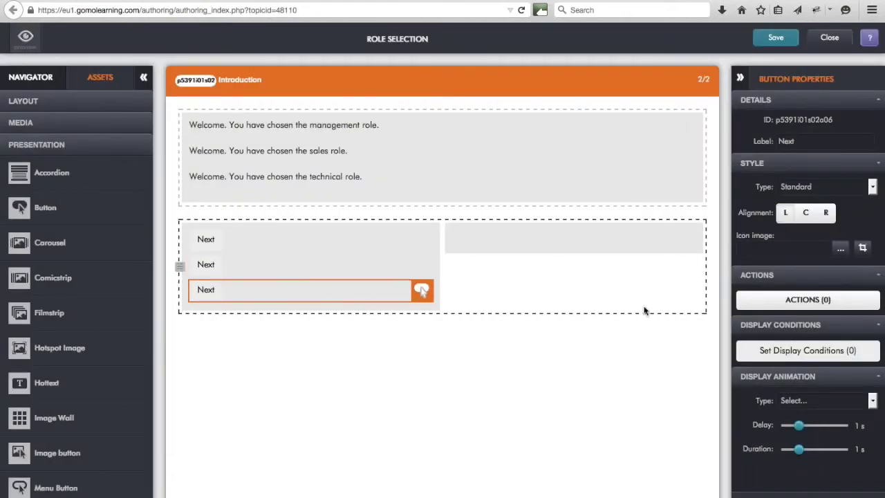
pyautogui.click(795, 351)
pyautogui.click(317, 233)
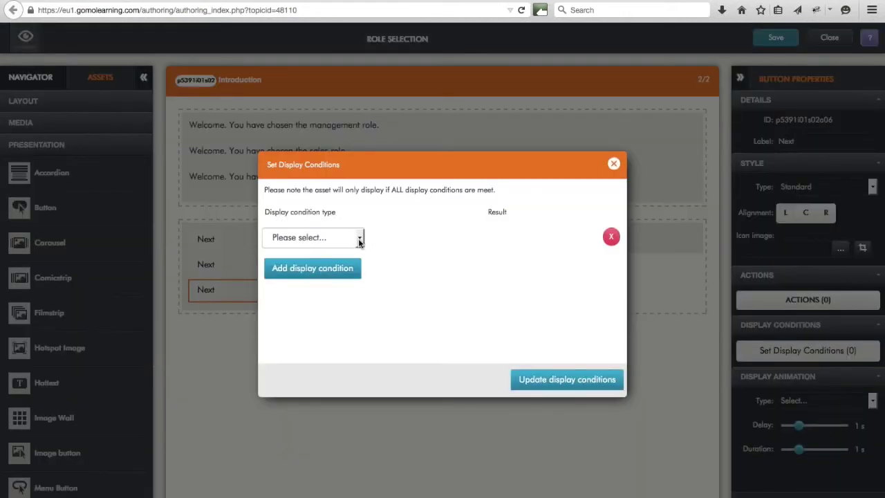
pyautogui.click(357, 239)
pyautogui.click(311, 372)
pyautogui.click(405, 237)
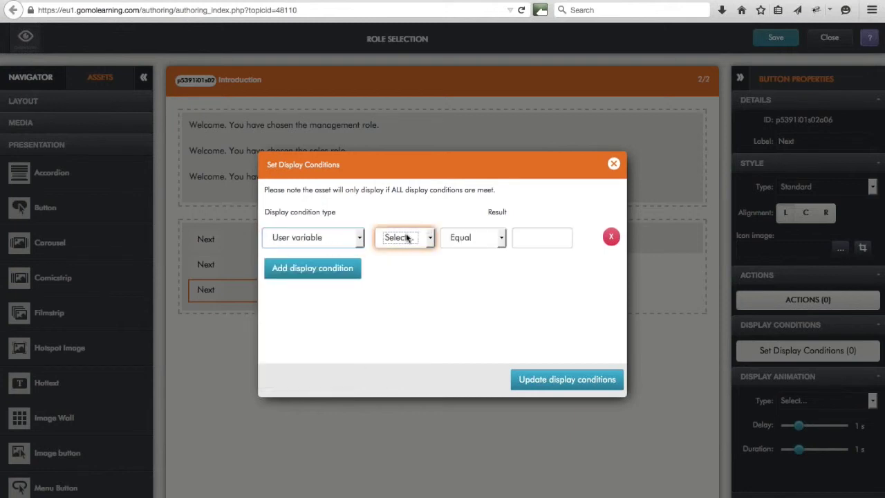
pyautogui.click(403, 266)
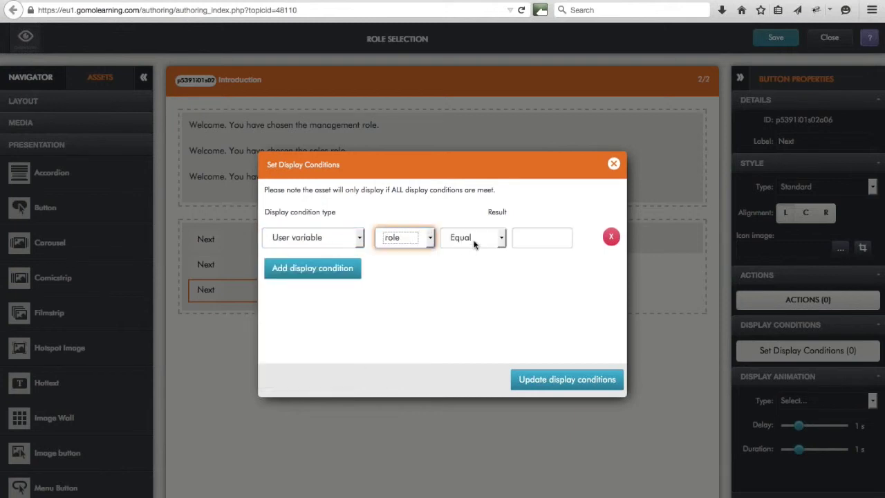
pyautogui.click(530, 241)
pyautogui.write('tech')
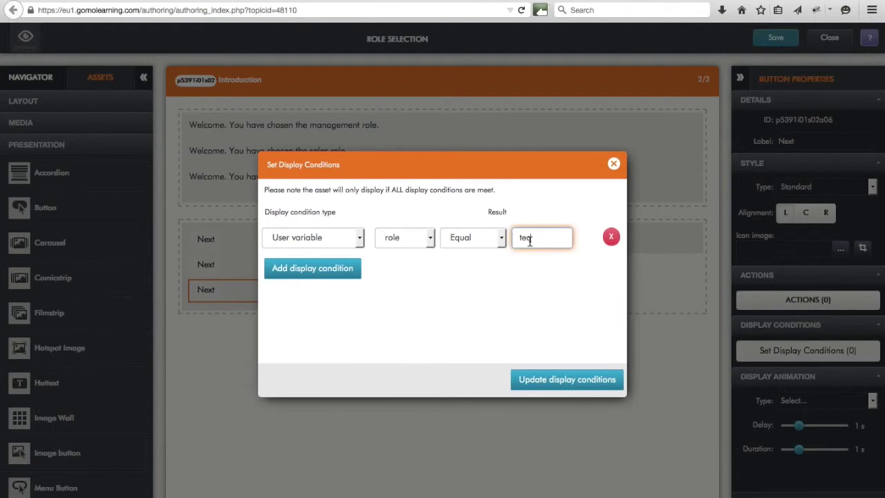
pyautogui.write('nical')
pyautogui.click(583, 380)
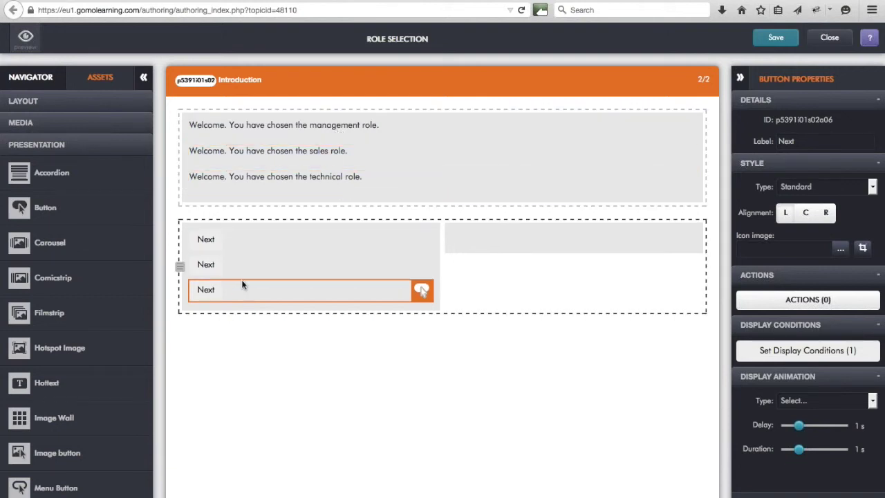
# Step: Give the first Next button a Link to screen action targeting the Management topic, and update its actions
pyautogui.click(273, 245)
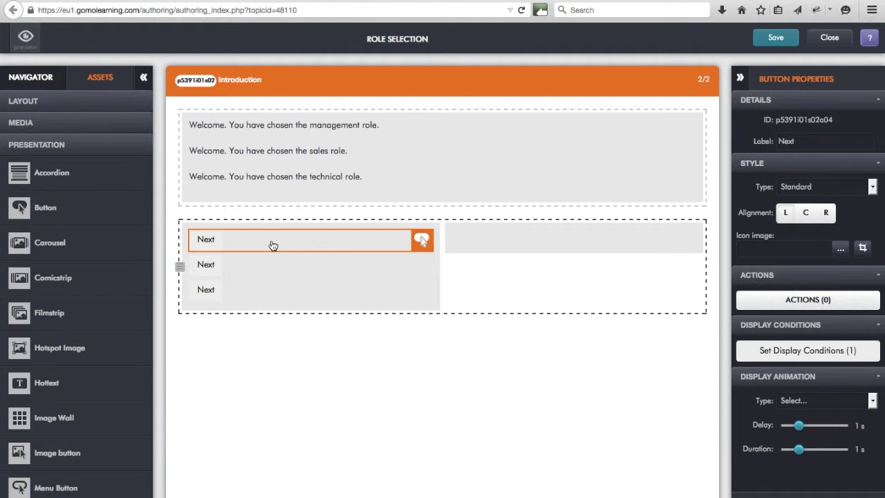
pyautogui.click(795, 300)
pyautogui.click(296, 219)
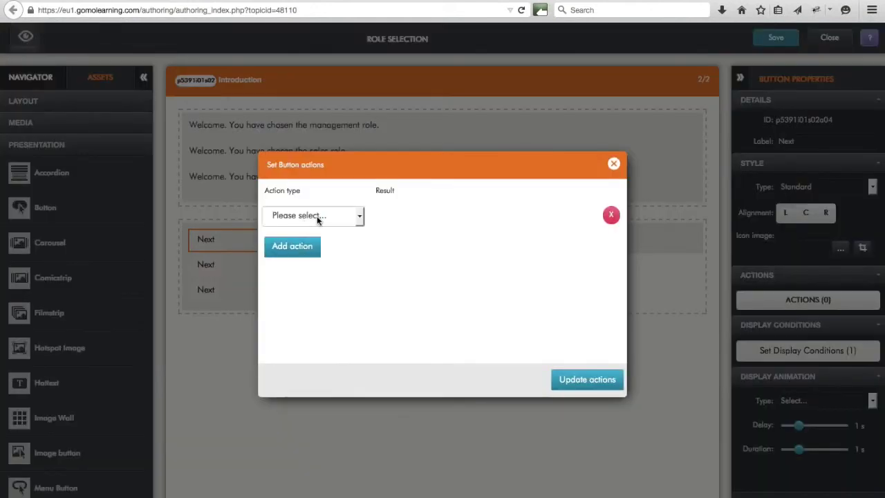
pyautogui.click(319, 217)
pyautogui.click(322, 265)
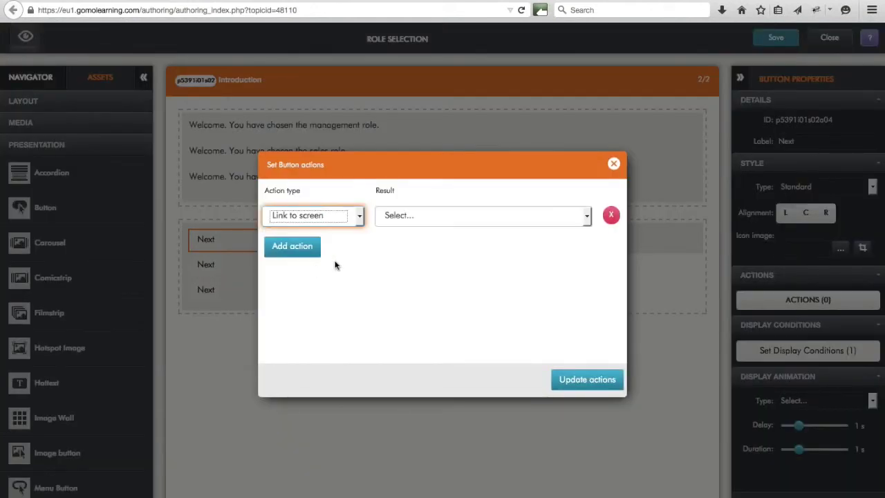
pyautogui.click(445, 219)
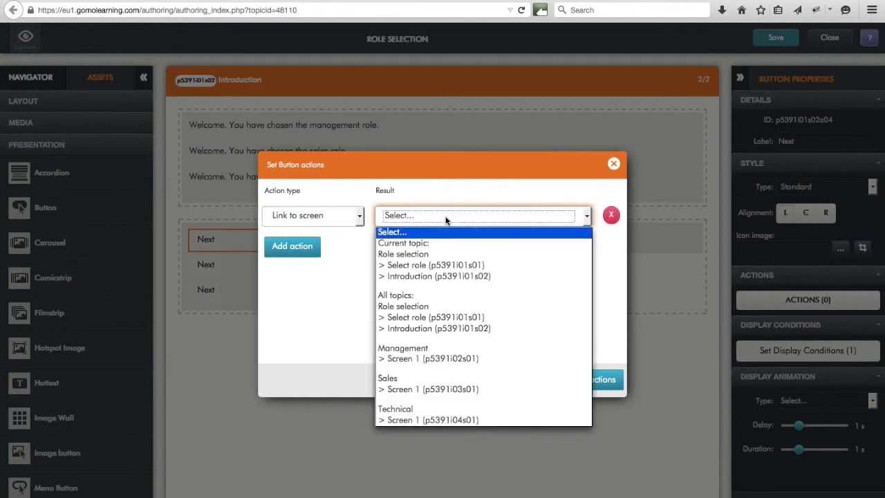
pyautogui.click(423, 351)
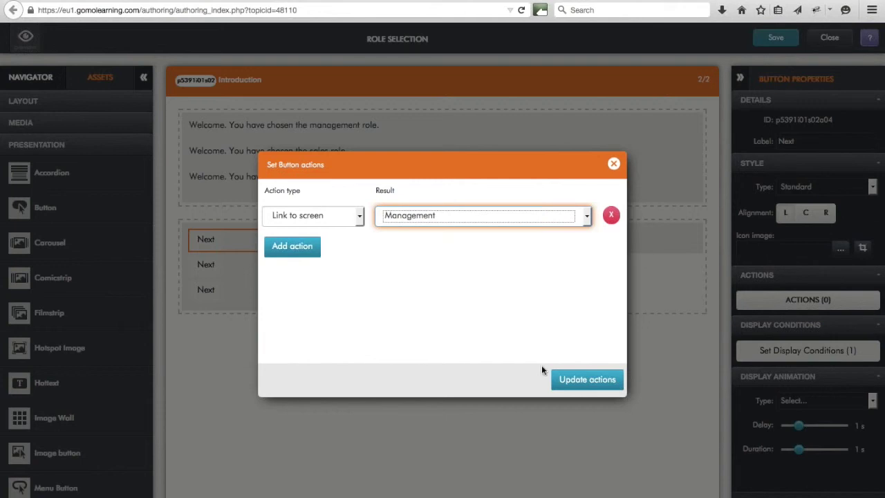
pyautogui.click(579, 381)
pyautogui.click(579, 382)
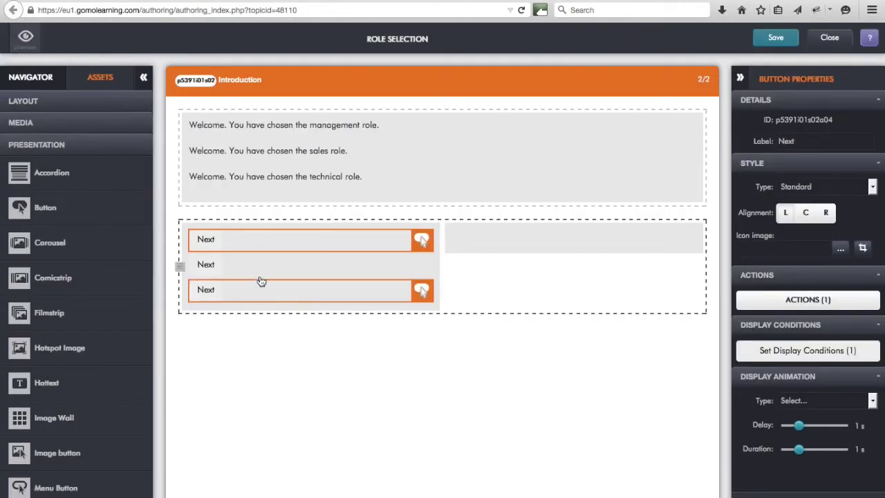
# Step: Give the second Next button a Link to screen action targeting the Sales topic, and update its actions
pyautogui.click(261, 274)
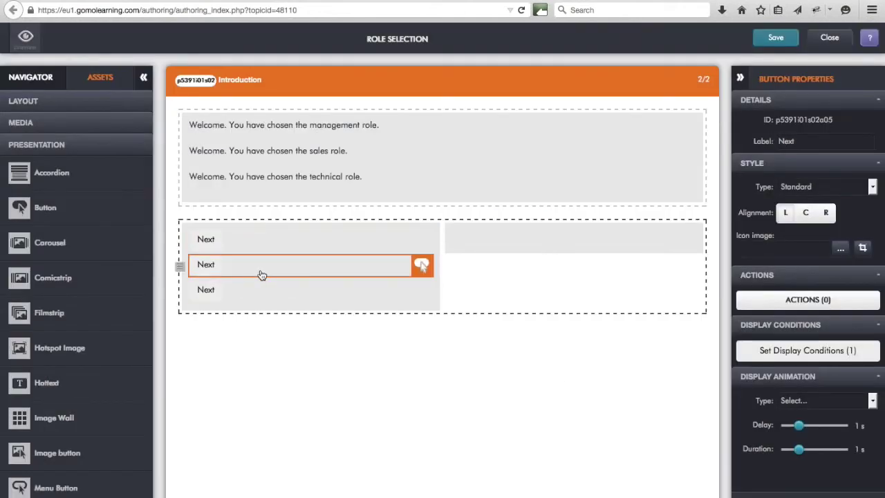
pyautogui.click(796, 302)
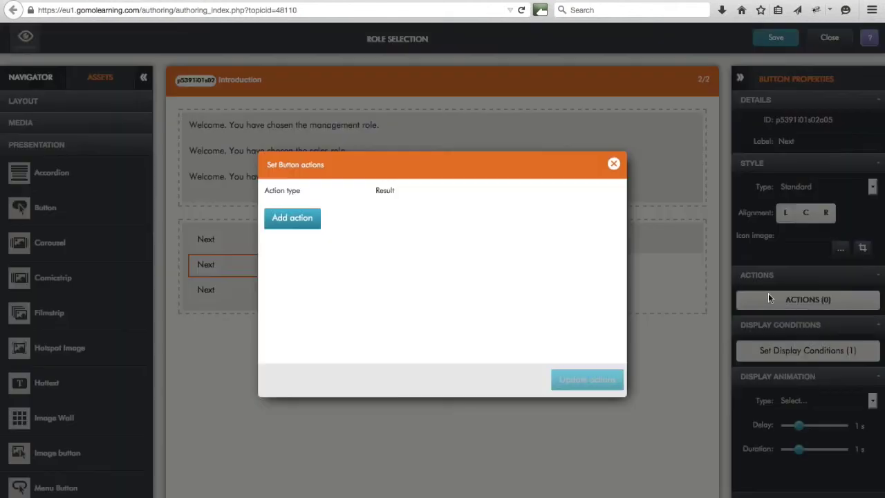
pyautogui.click(298, 218)
pyautogui.click(321, 216)
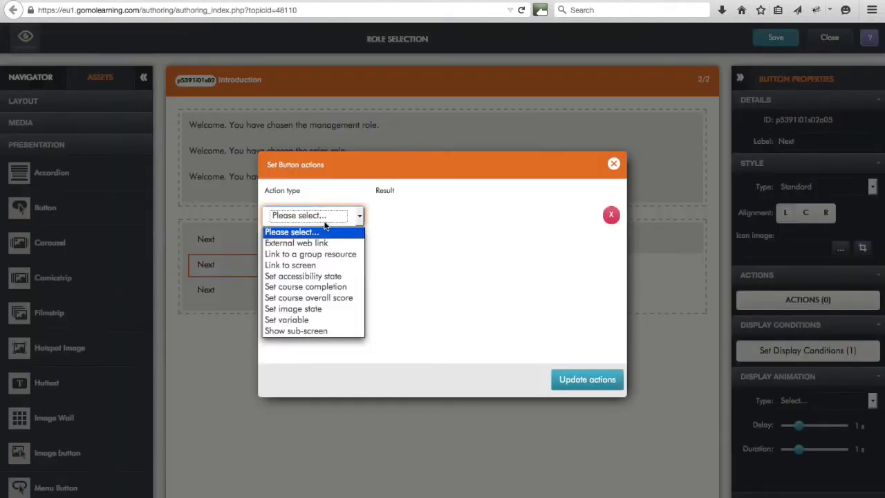
pyautogui.click(335, 266)
pyautogui.click(453, 215)
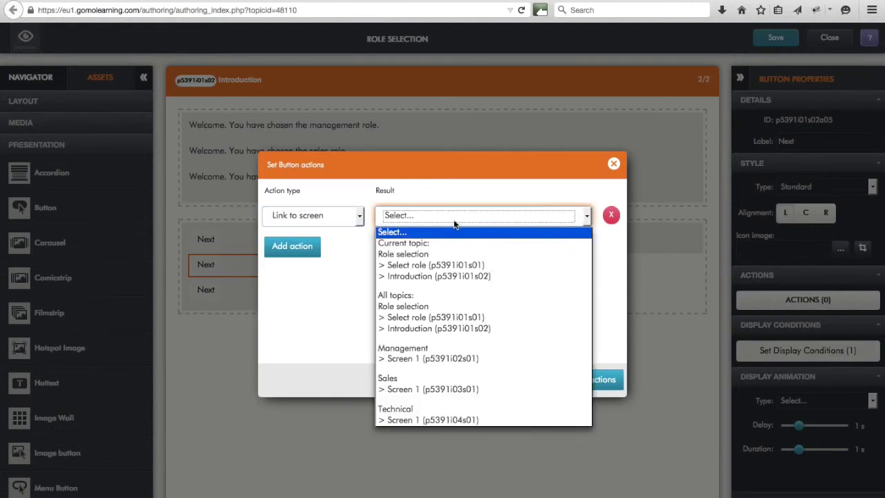
pyautogui.click(415, 378)
pyautogui.click(561, 379)
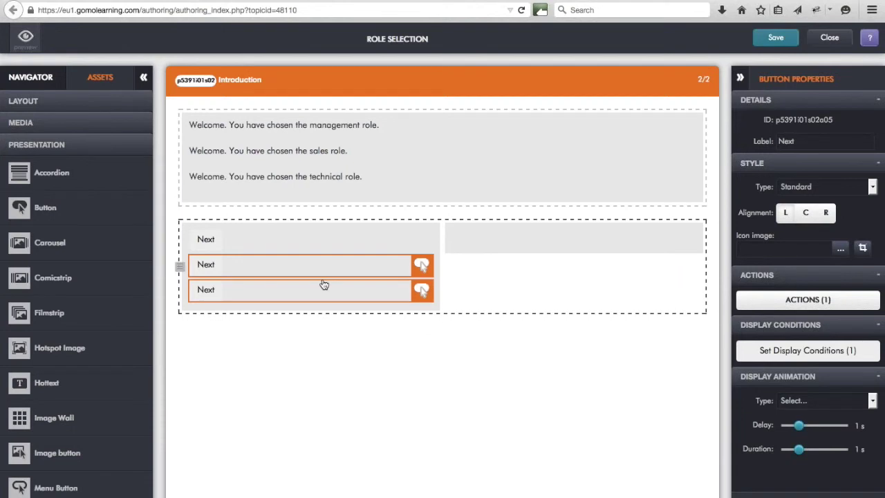
# Step: Give the third Next button a Link to screen action targeting the Technical topic, update its actions, and save the topic
pyautogui.click(318, 297)
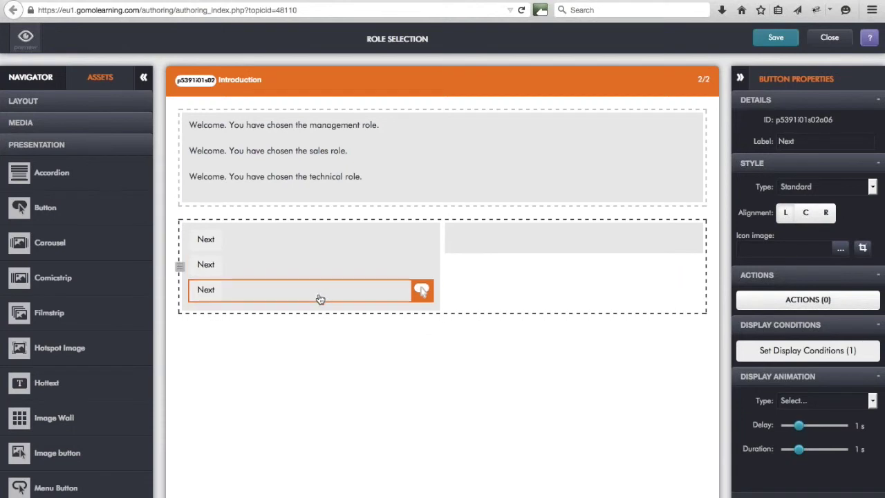
pyautogui.click(771, 302)
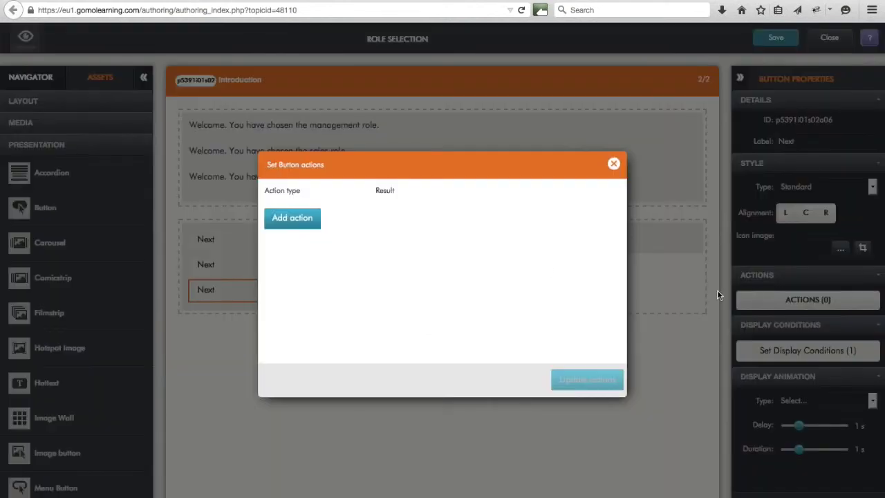
pyautogui.click(281, 224)
pyautogui.click(304, 217)
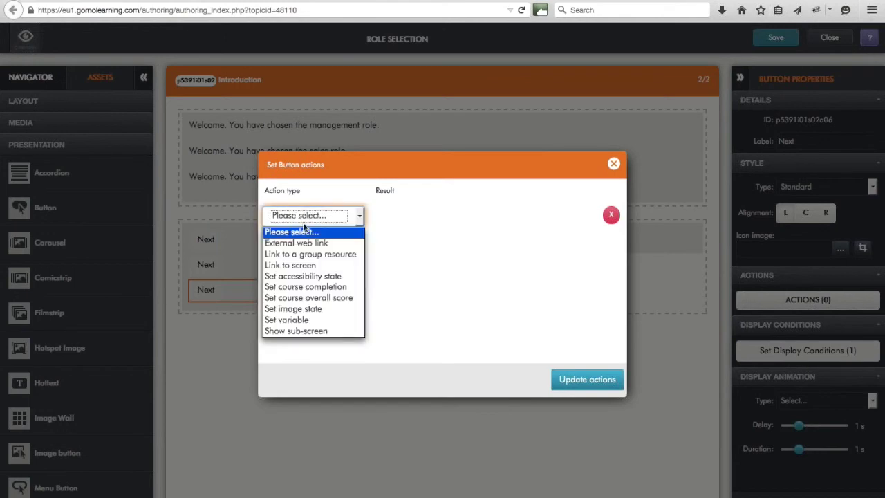
pyautogui.click(294, 265)
pyautogui.click(434, 217)
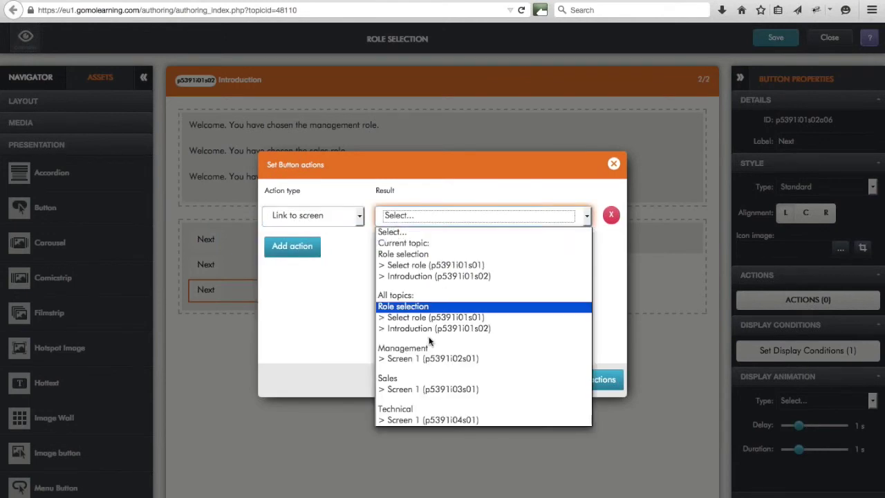
pyautogui.click(404, 408)
pyautogui.click(570, 379)
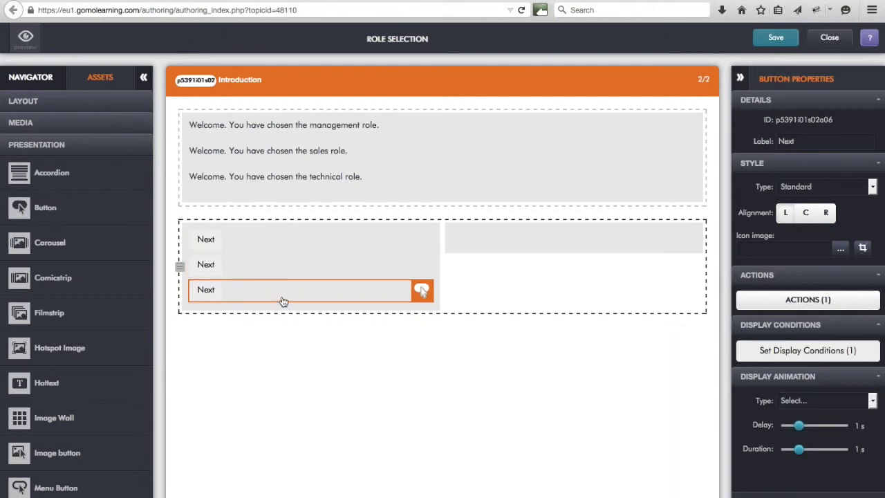
pyautogui.click(775, 40)
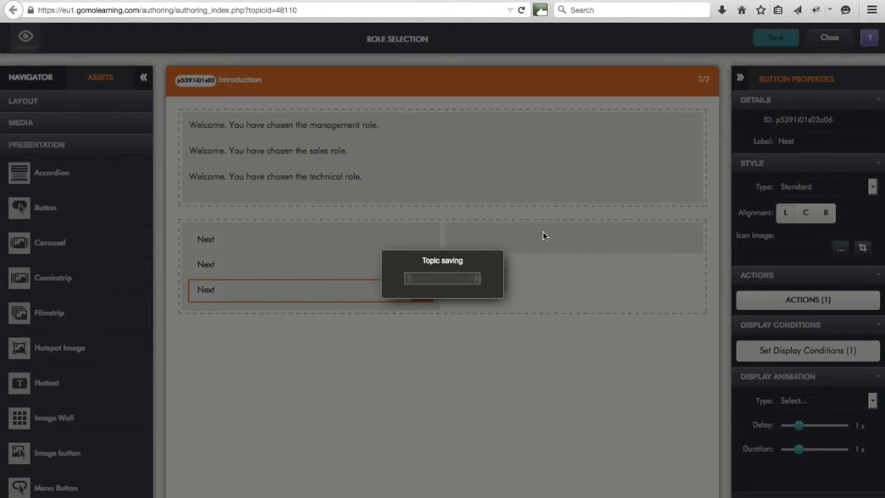
pyautogui.click(442, 281)
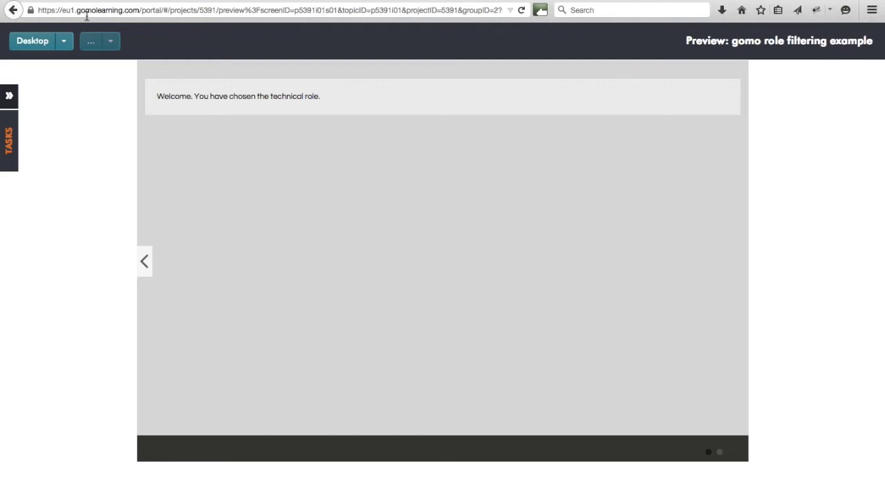
# Step: Reload the project preview and test the Management role through its Next button to the linked topic
pyautogui.click(521, 10)
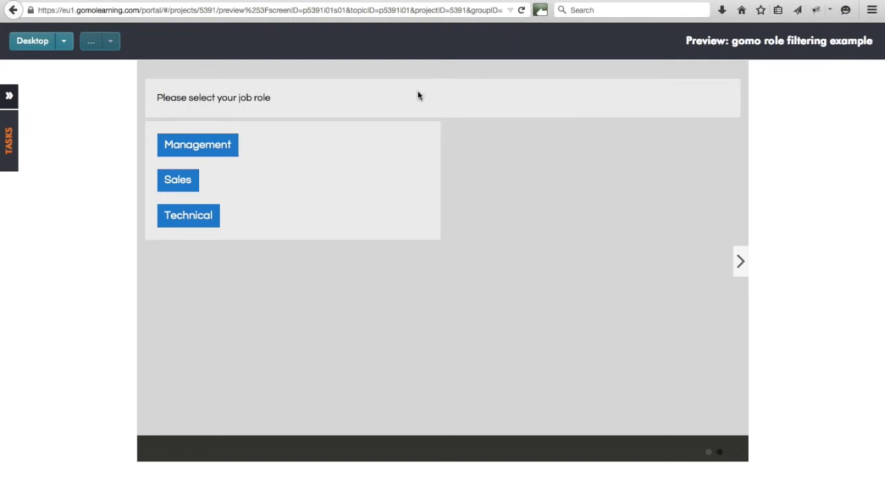
pyautogui.click(217, 151)
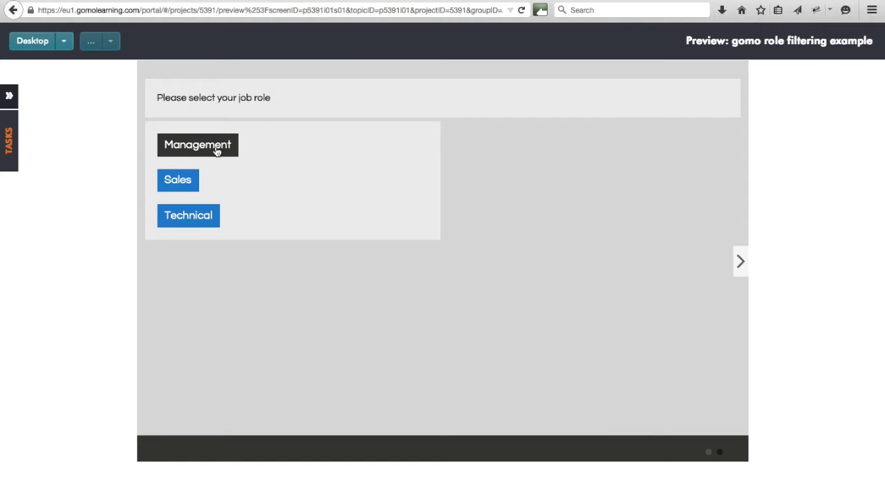
pyautogui.click(216, 152)
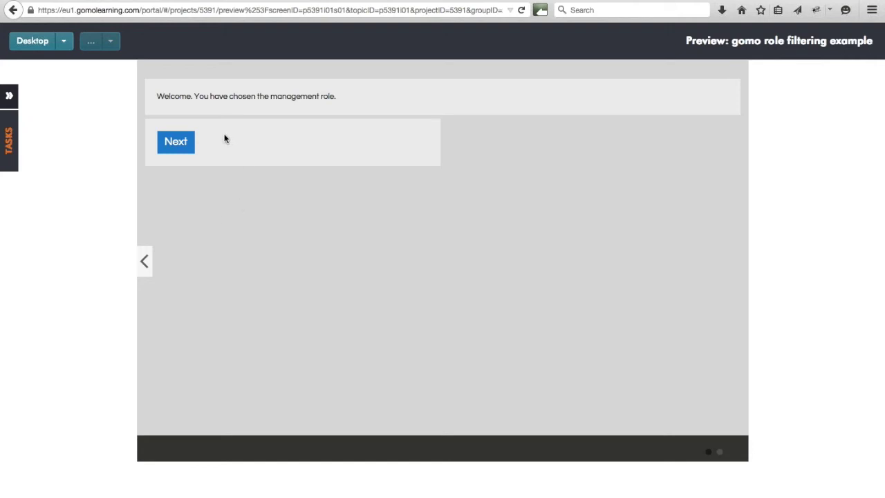
pyautogui.click(182, 145)
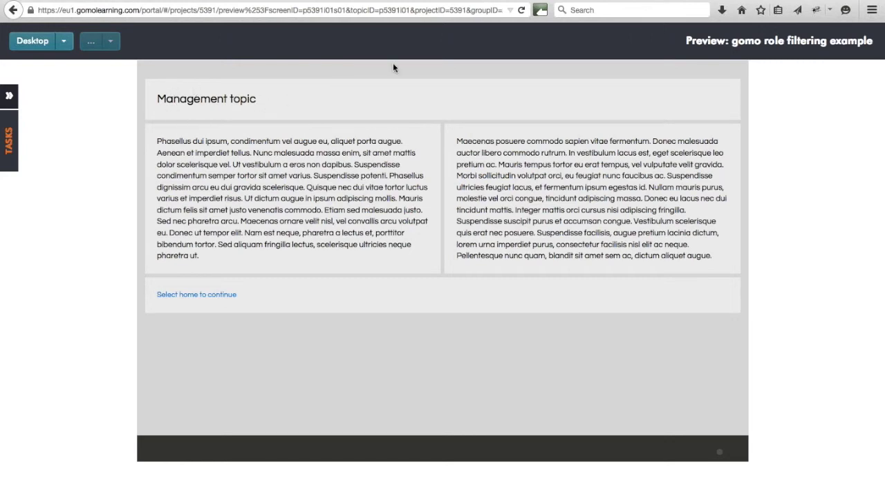
# Step: Reload the preview to test the Sales role through its Next button, and return to the project structure
pyautogui.click(522, 11)
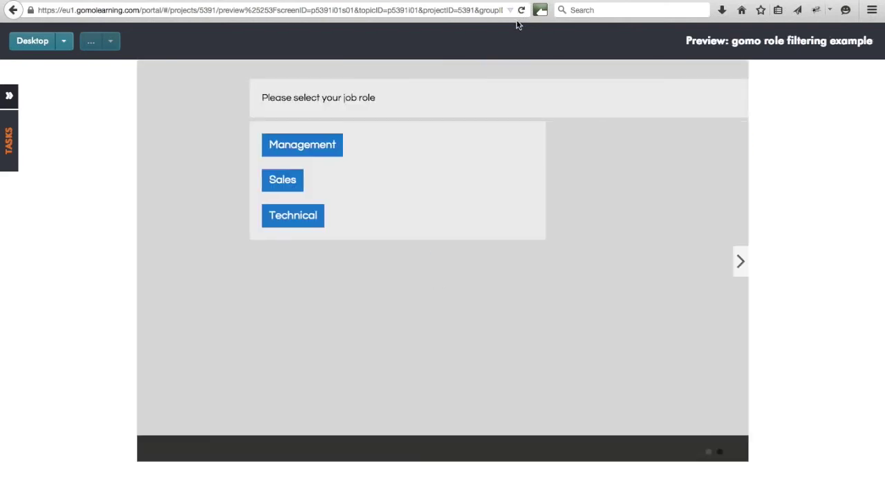
pyautogui.click(182, 185)
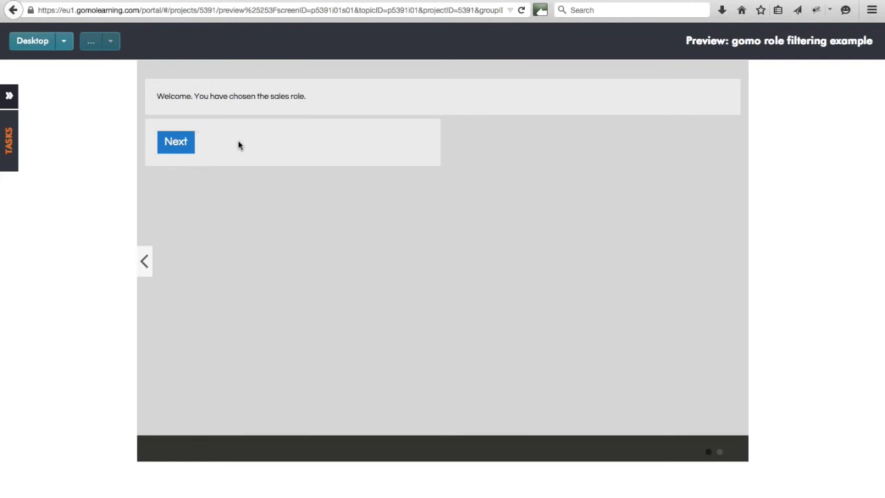
pyautogui.click(181, 148)
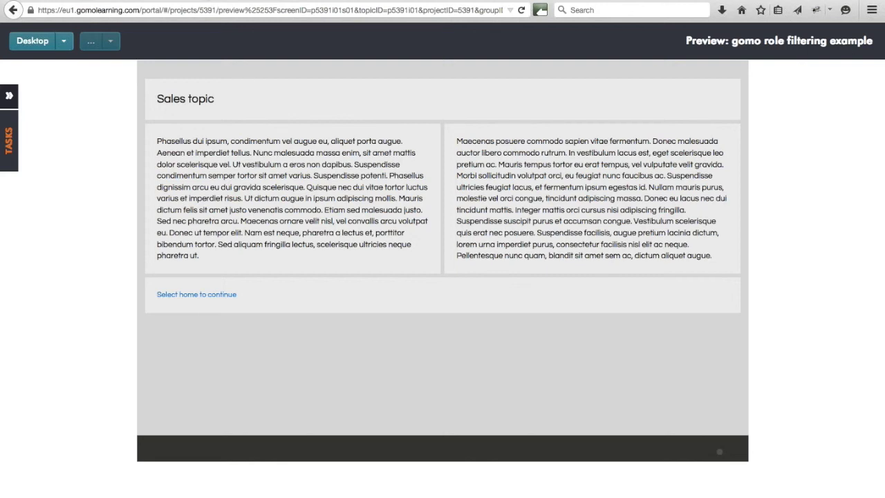
pyautogui.hotkey('ctrl', 'w')
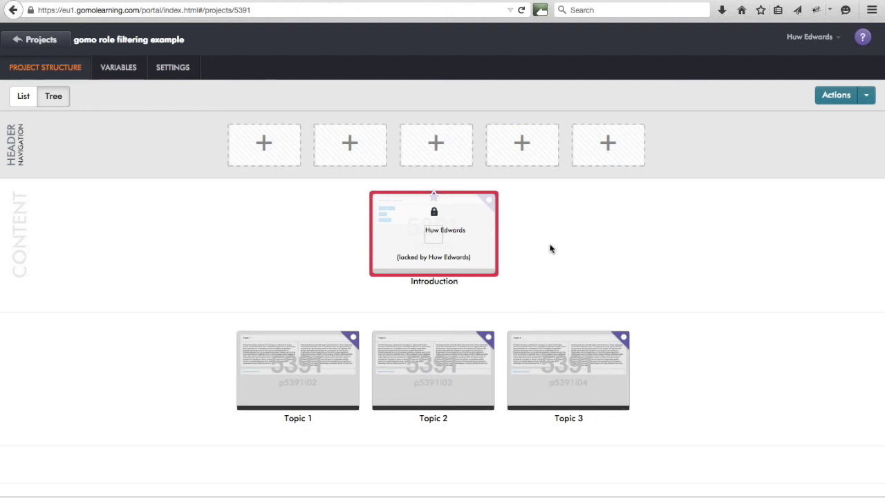
pyautogui.scroll(-1, 544, 249)
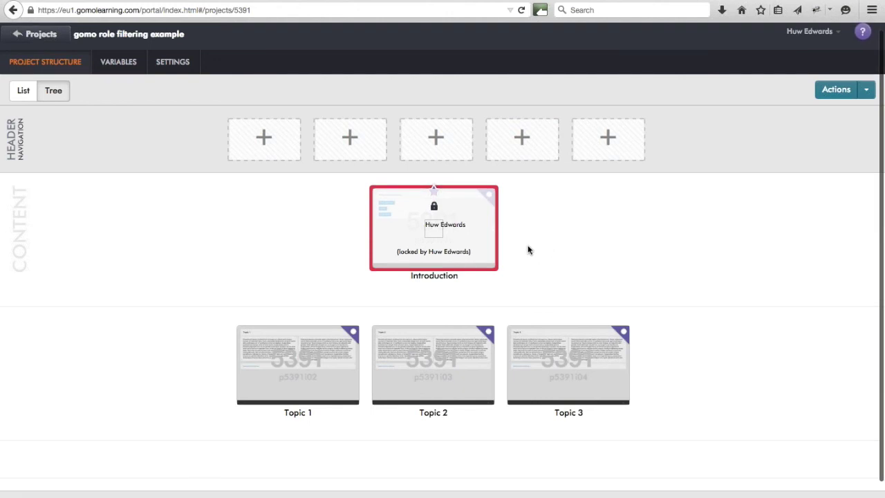